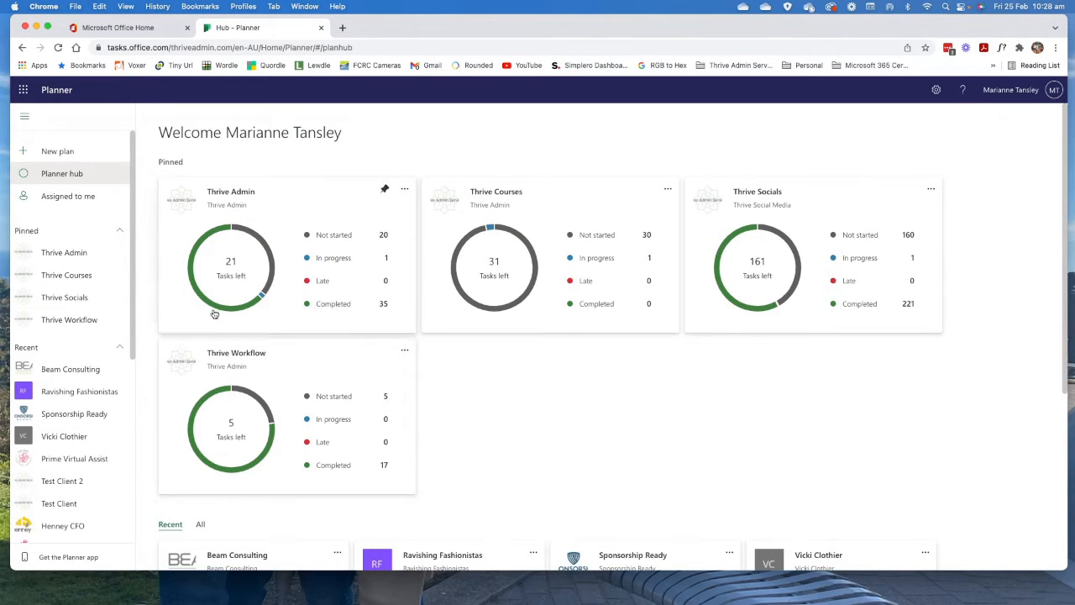
Open the Proposal Template >5 pages task from the Task Templates bucket of the Thrive Admin plan.
left_click(53, 254)
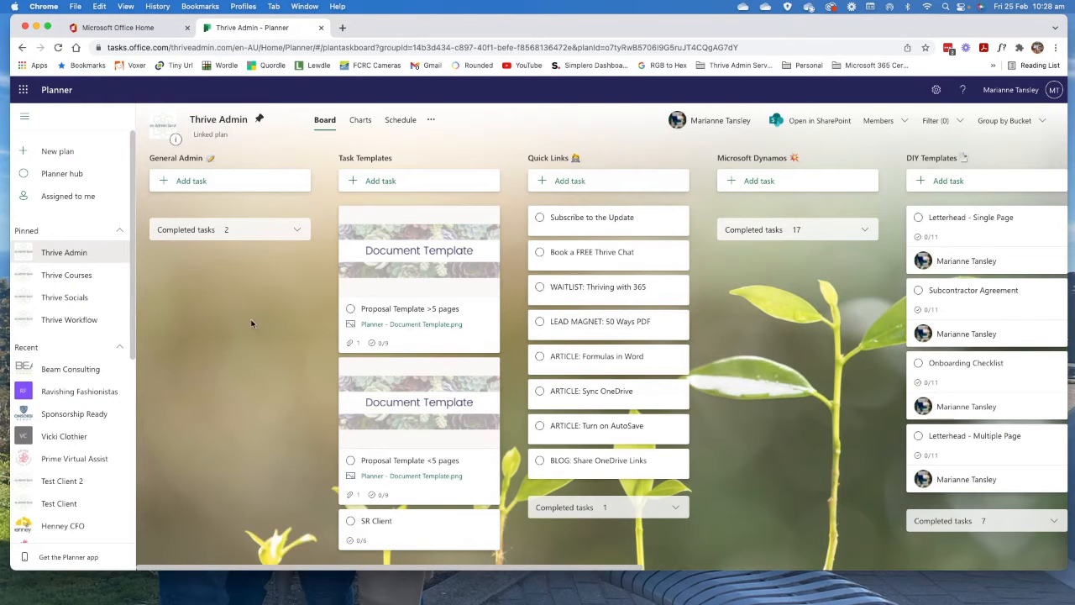
left_click(401, 220)
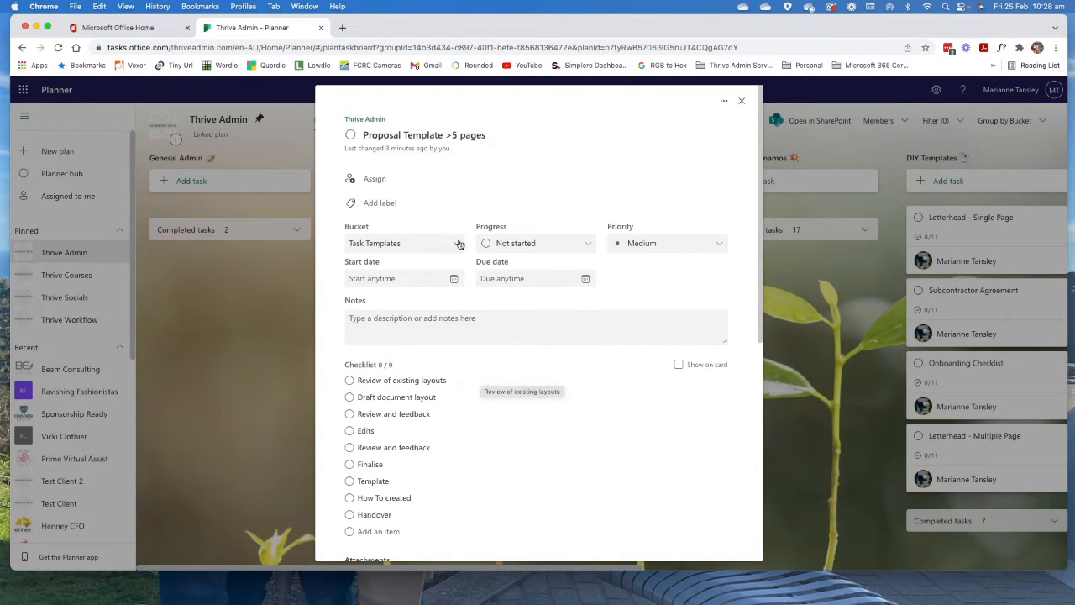
left_click(742, 103)
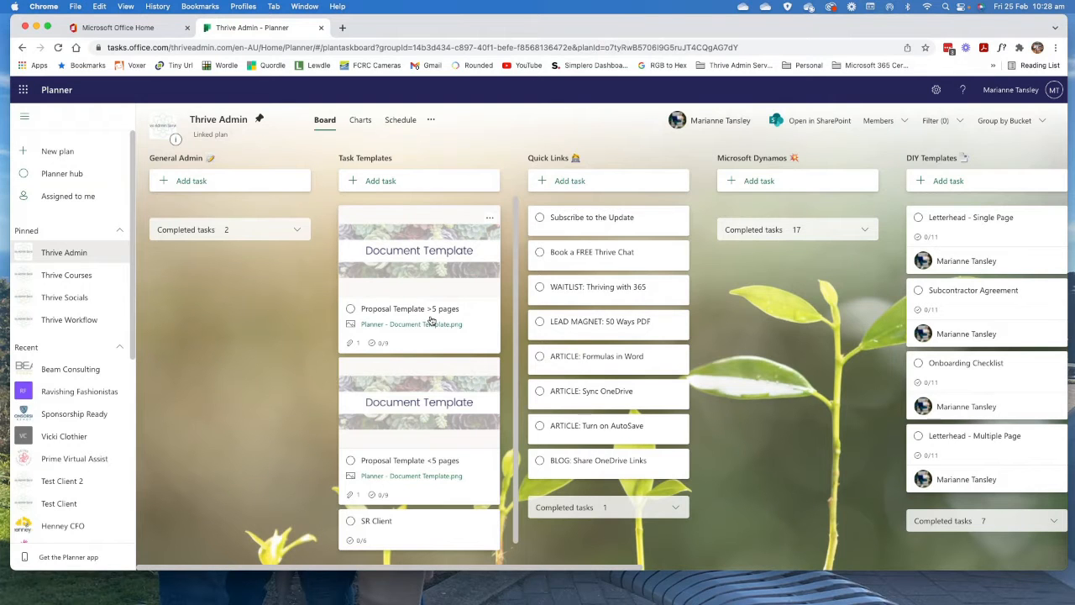
left_click(430, 342)
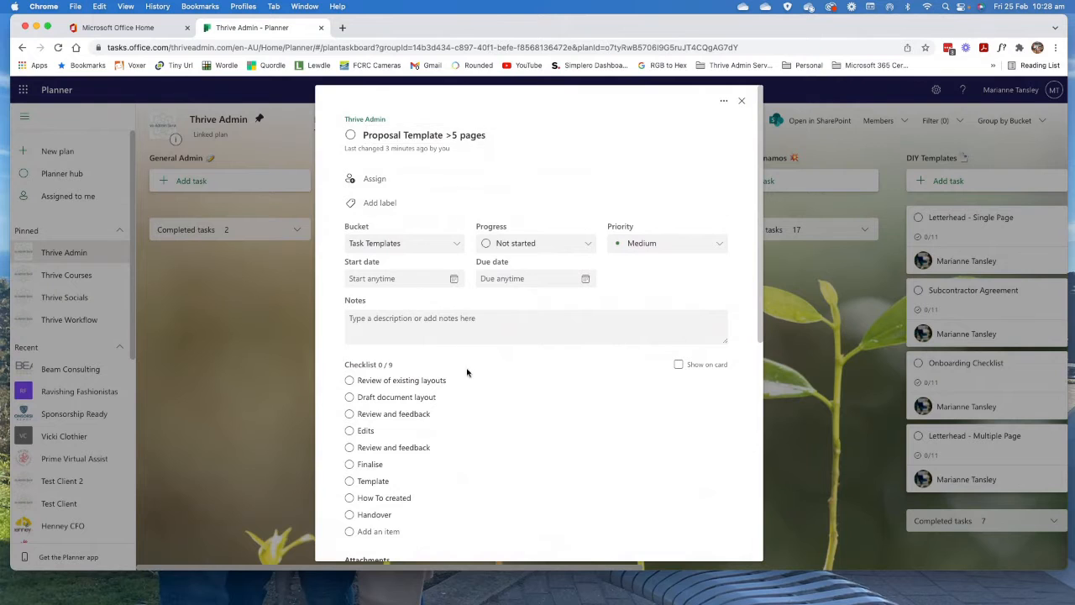
Examine the fields, notes area, checklist and attachment of the Proposal Template >5 pages task.
scroll(466, 400, "down", 5)
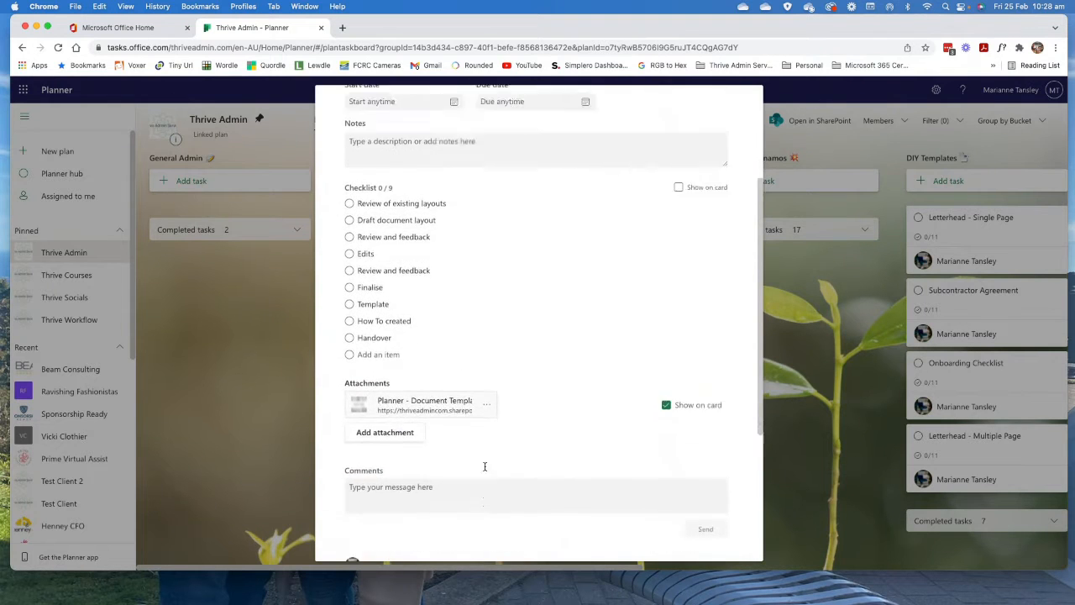
scroll(485, 466, "up", 5)
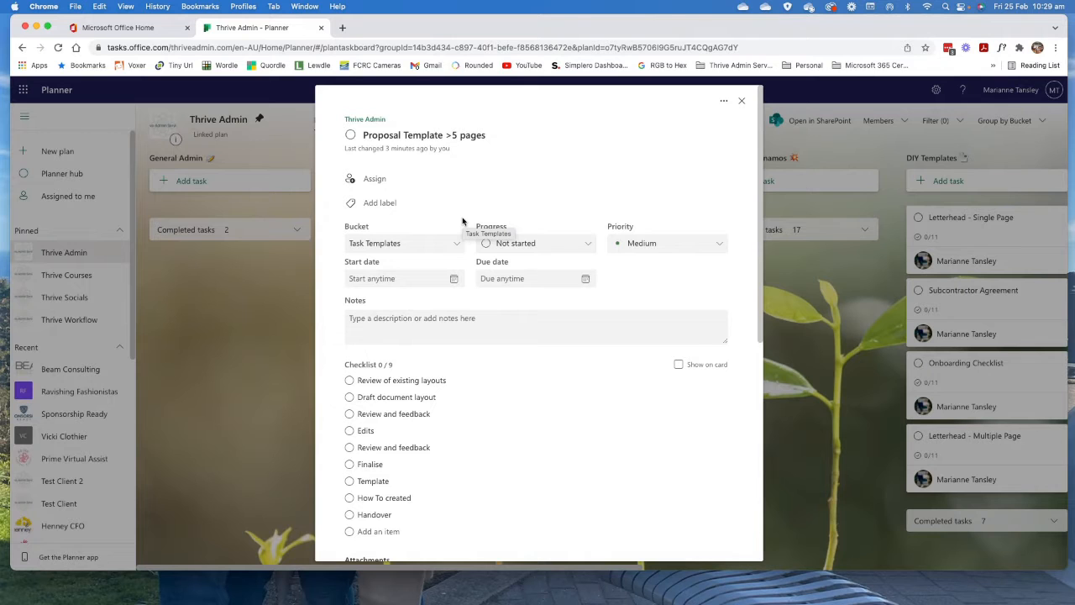
scroll(413, 437, "down", 4)
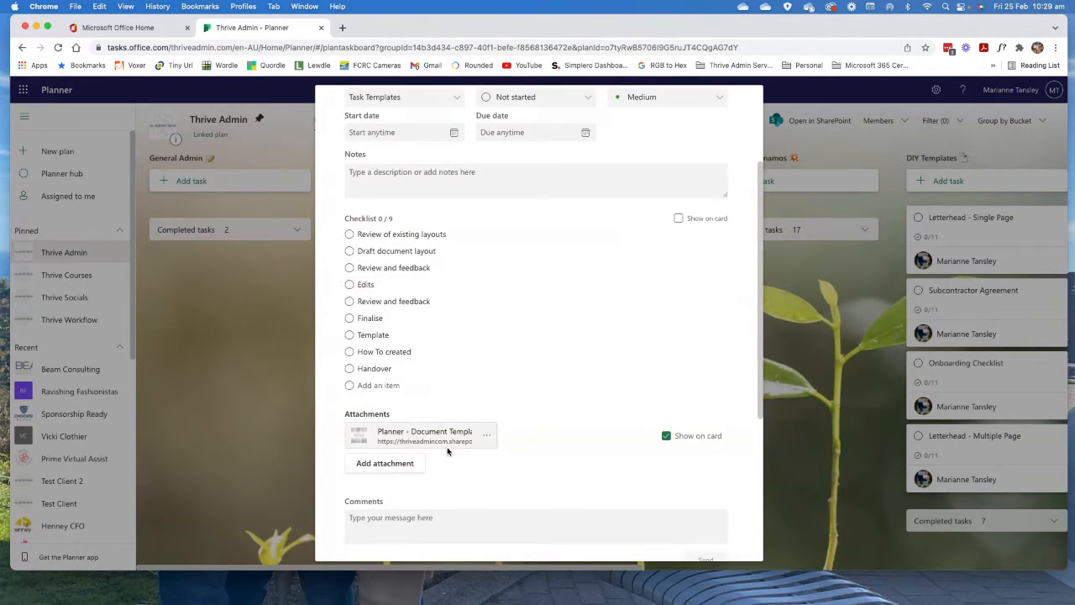
scroll(447, 451, "up", 4)
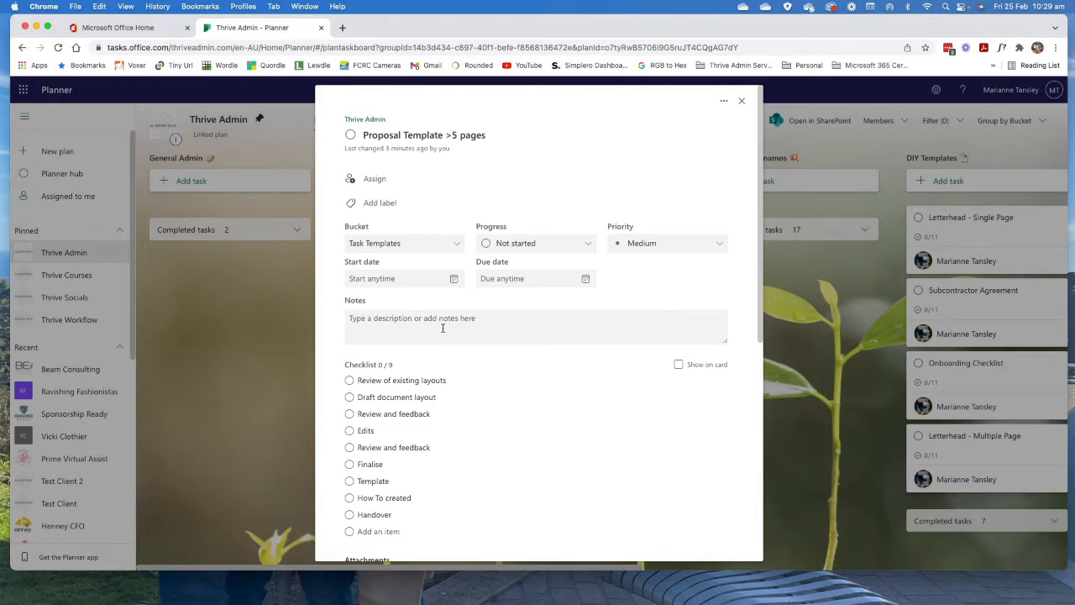
scroll(443, 328, "down", 1)
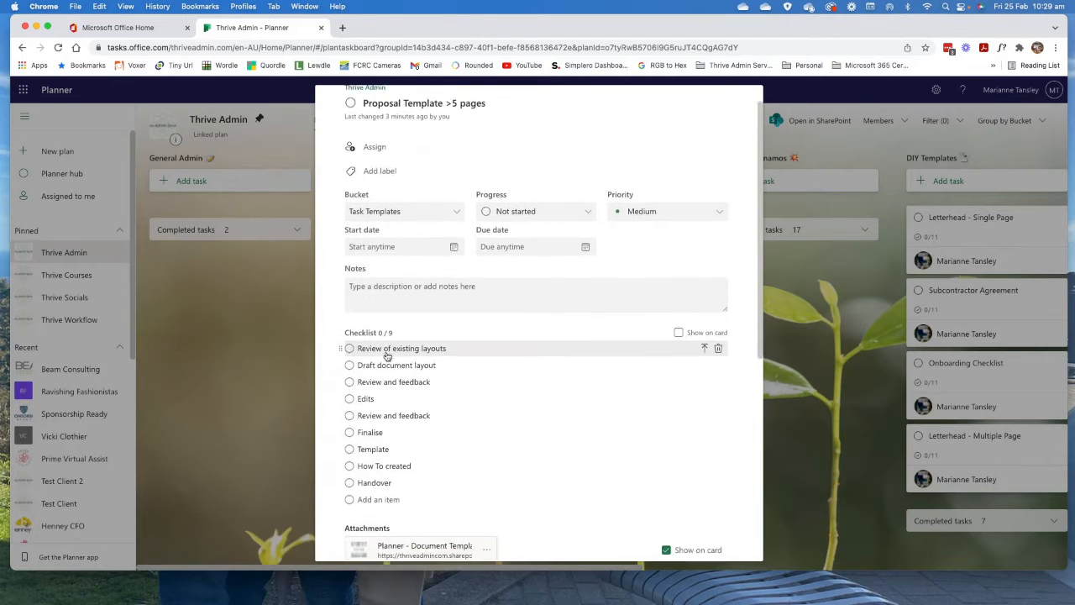
scroll(382, 354, "down", 2)
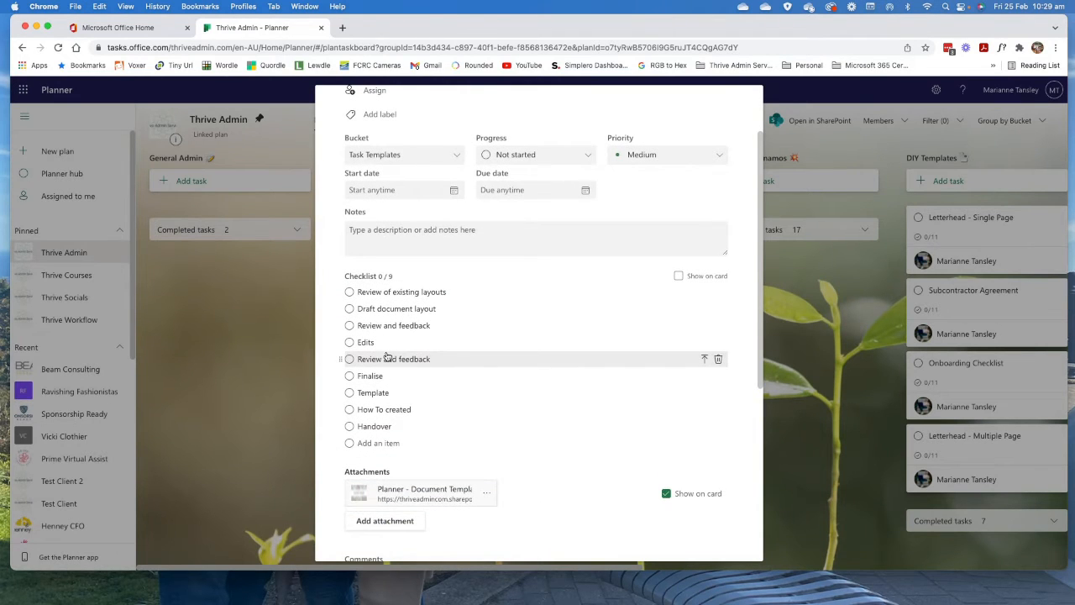
scroll(384, 348, "up", 3)
left_click(373, 317)
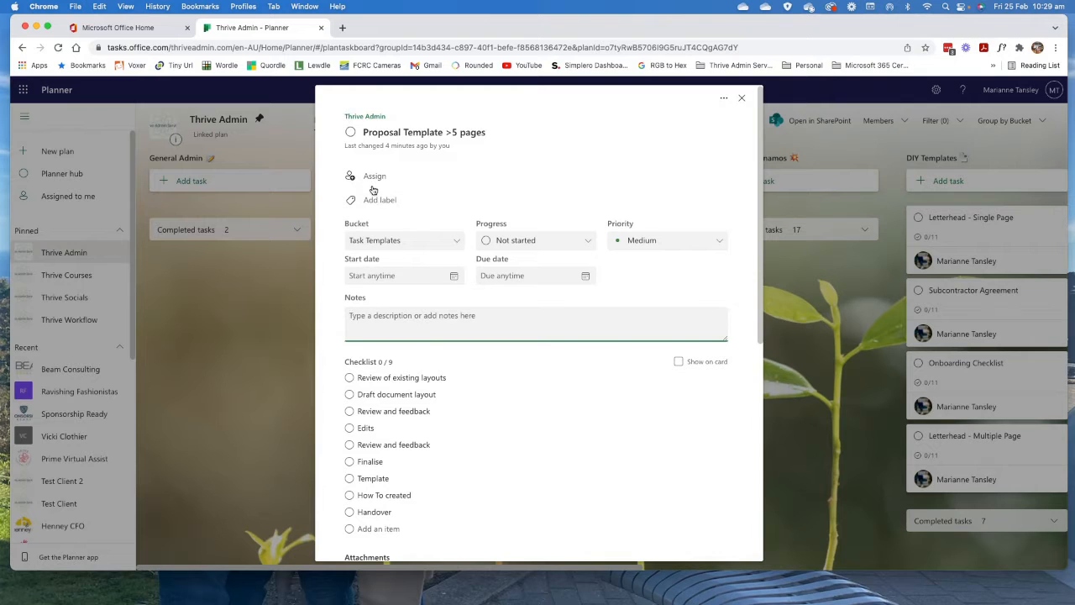
Start a copy of the Proposal Template >5 pages task and name the new task Letterhead Template.
left_click(726, 102)
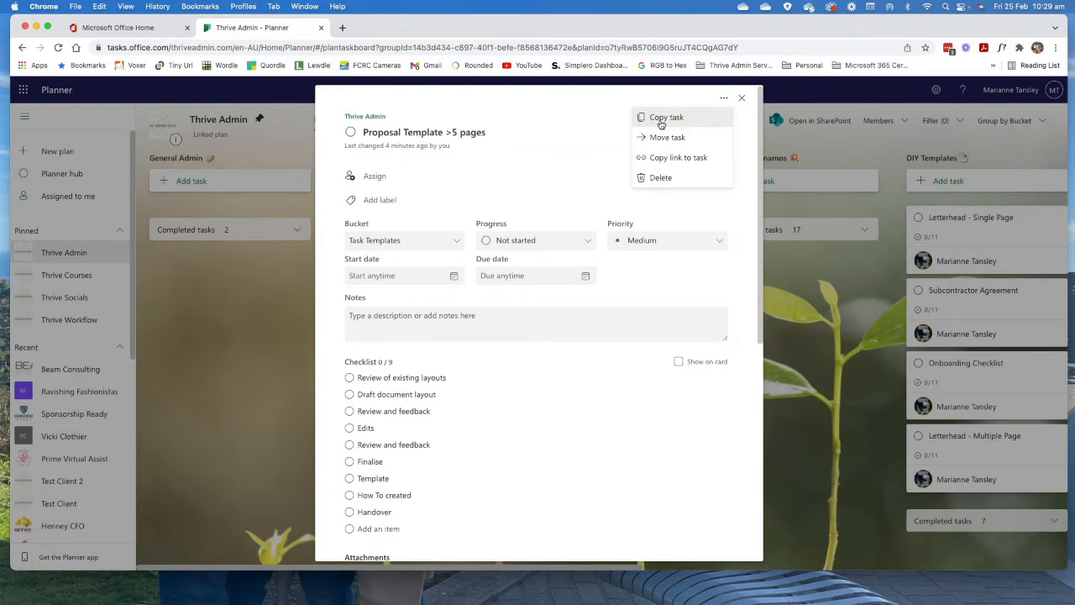
left_click(661, 119)
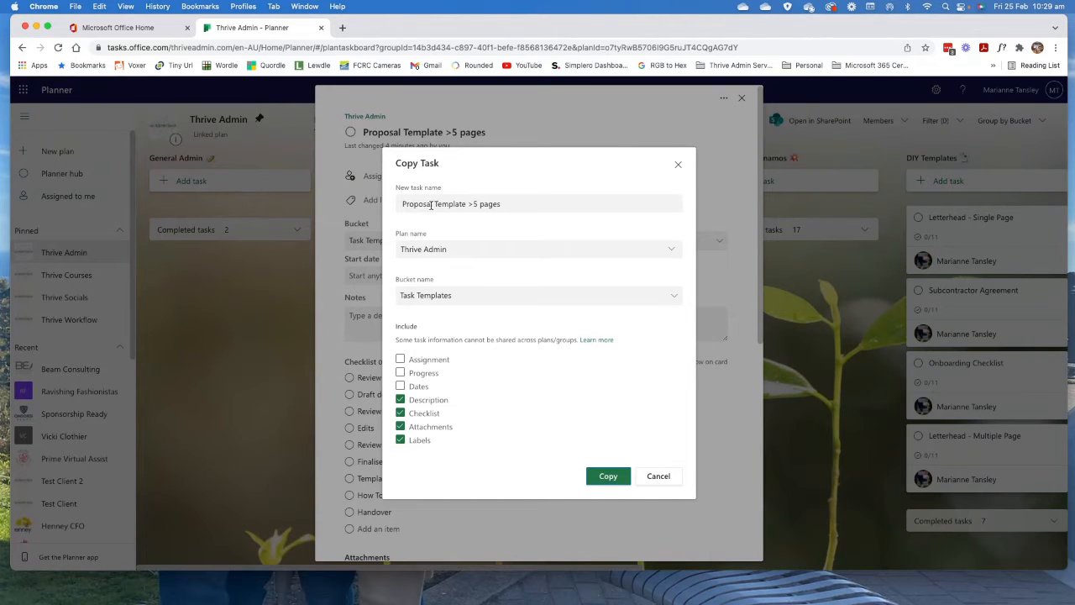
left_click_drag(502, 206, 381, 205)
key("BackSpace")
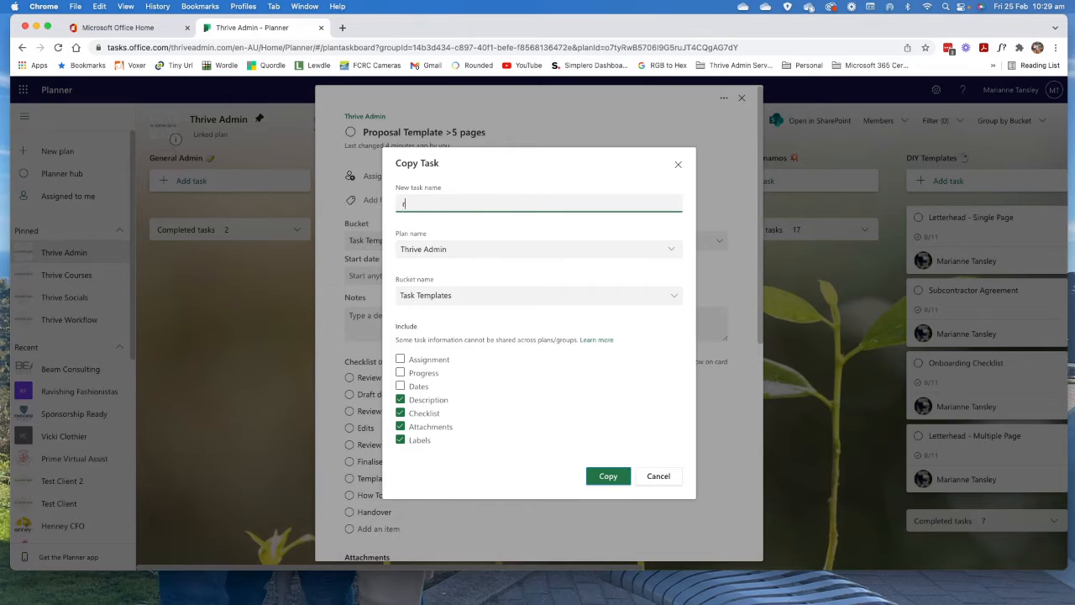
type("Letterhead Template")
Choose Test Client as the destination plan for the task copy.
left_click(672, 249)
scroll(479, 355, "down", 2)
scroll(480, 355, "up", 2)
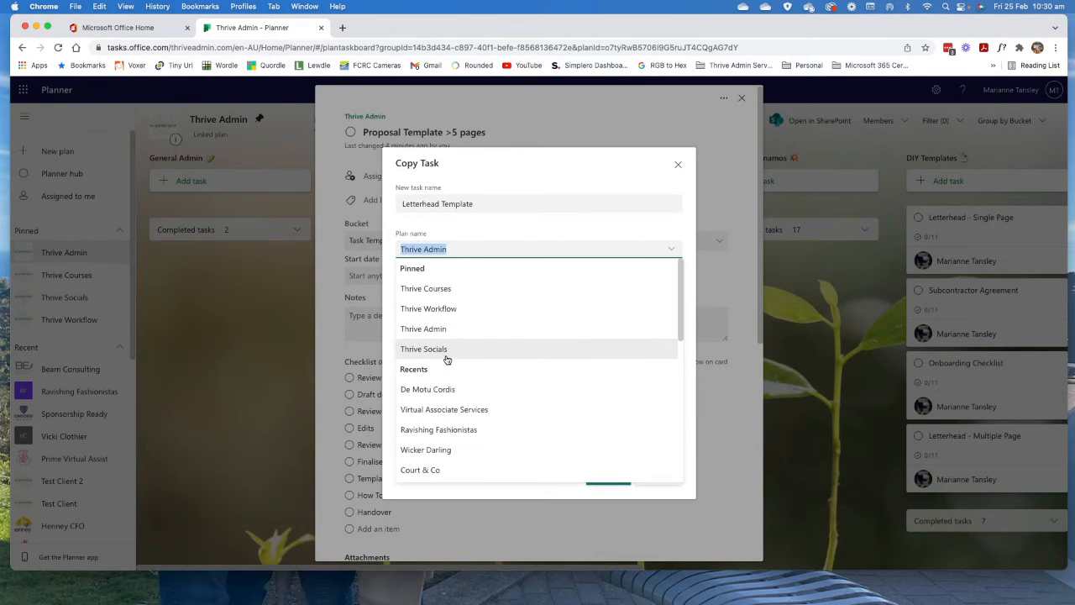
scroll(462, 357, "down", 3)
scroll(425, 403, "down", 2)
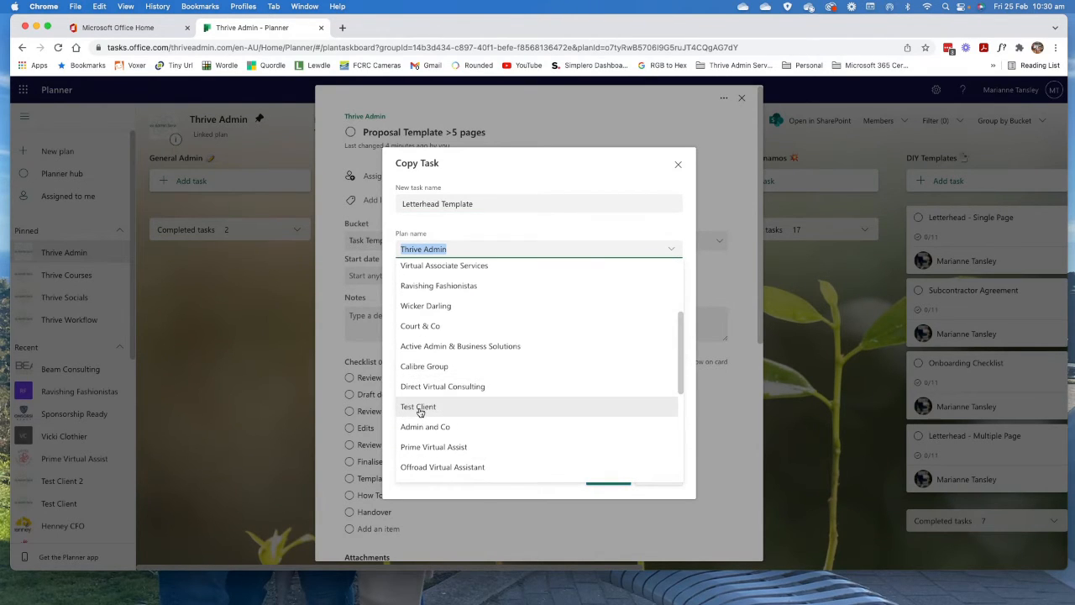
left_click(420, 409)
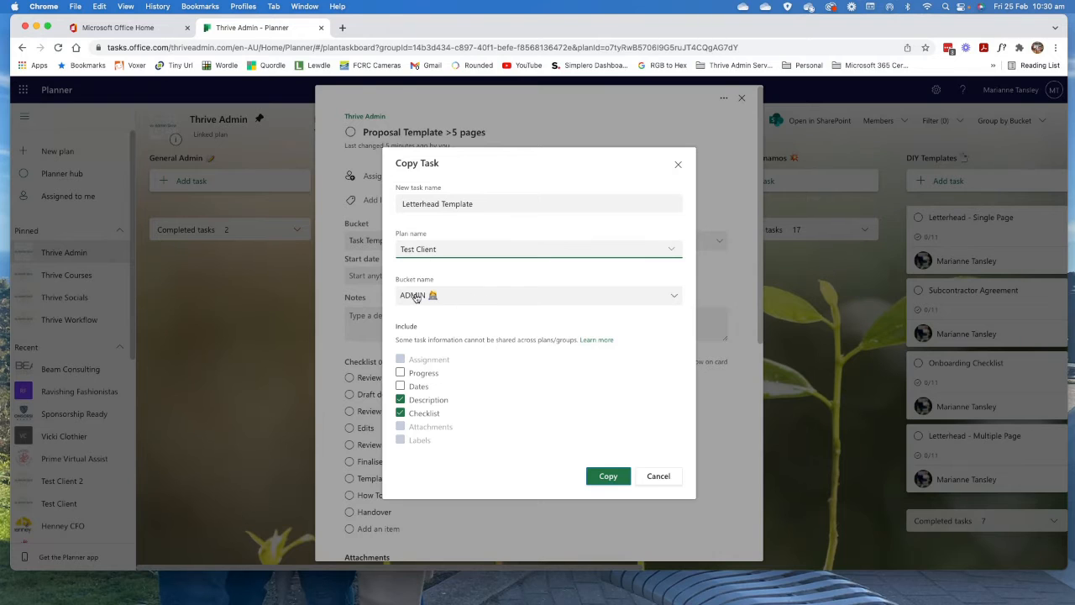
Choose the TO DO bucket and create the copy with only the description and checklist included.
left_click(679, 298)
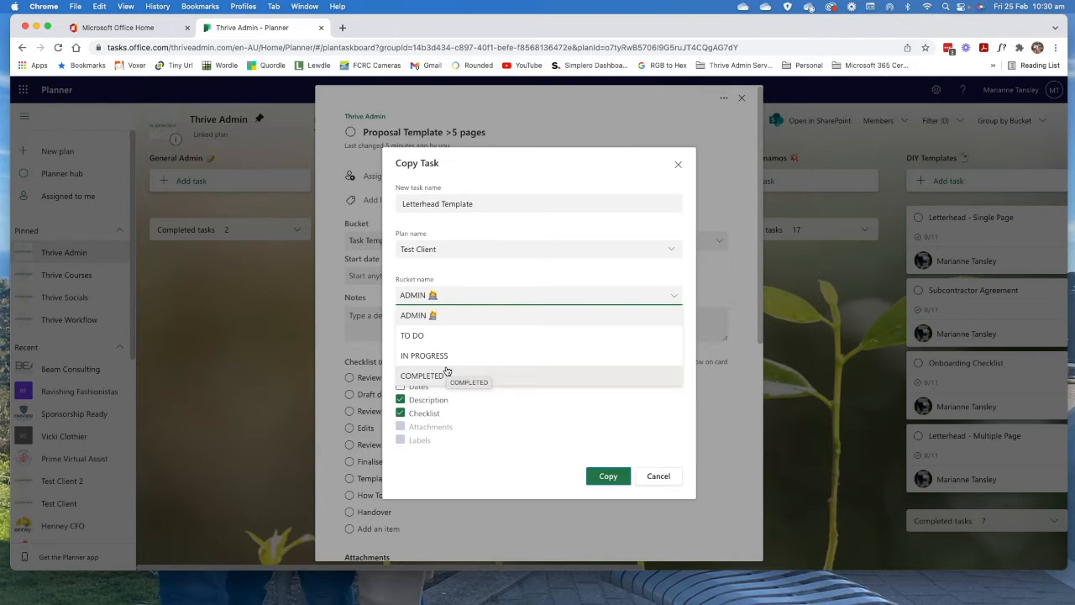
left_click(418, 337)
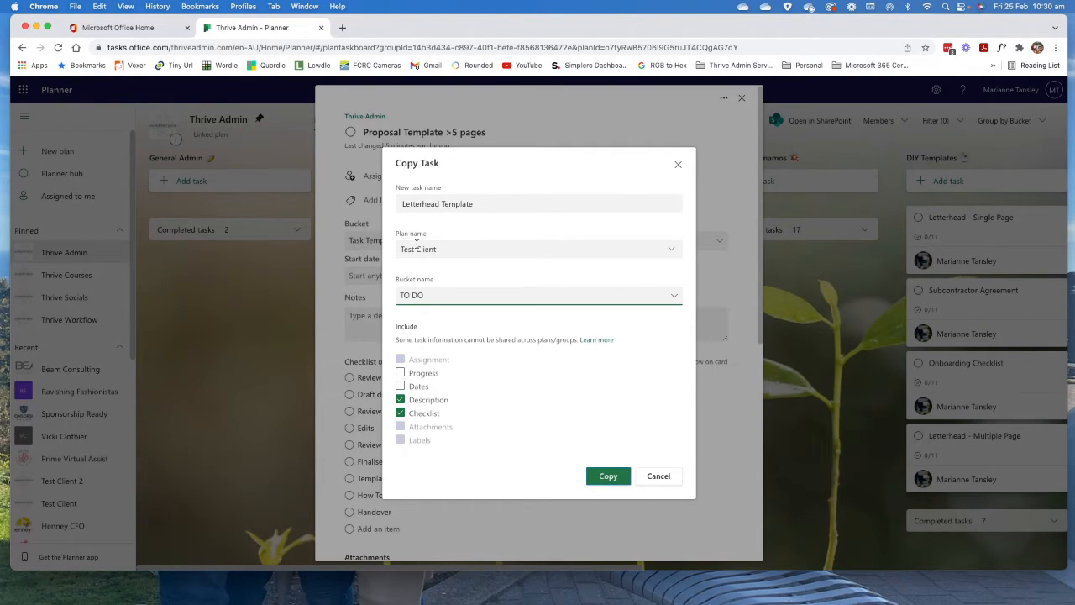
left_click(401, 373)
left_click(400, 373)
left_click(606, 476)
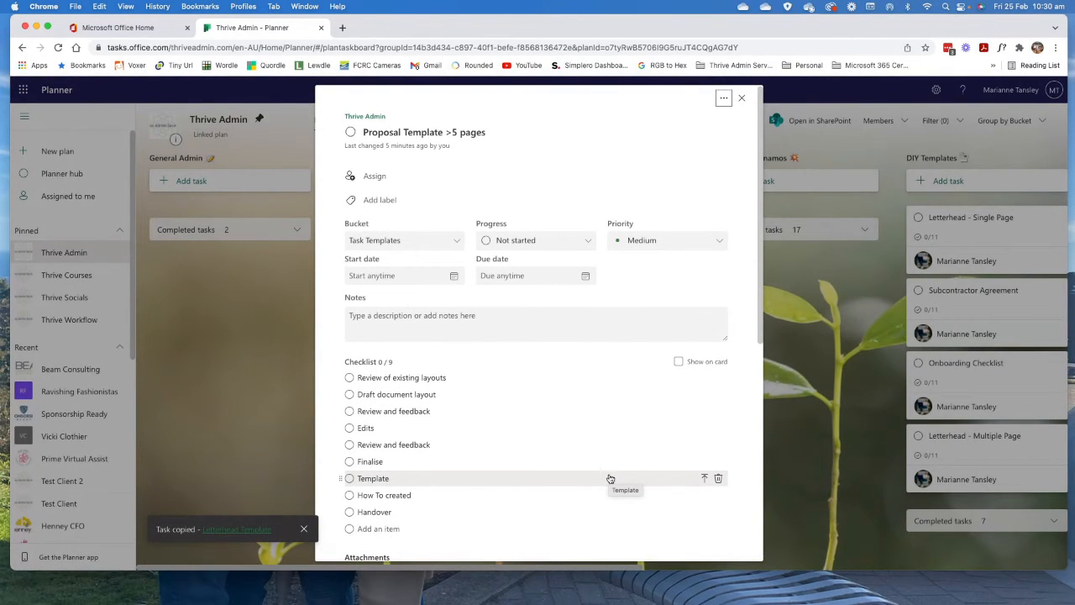
Open the copied Letterhead Template task in the Test Client plan and assign it to the non-guest plan member.
left_click(241, 531)
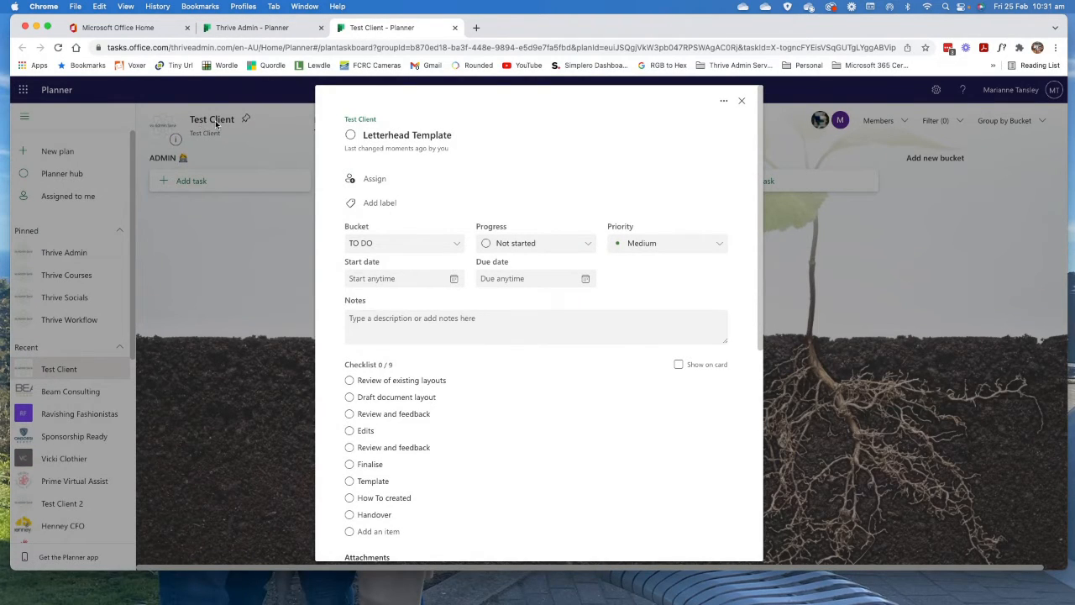
left_click(378, 134)
left_click(370, 182)
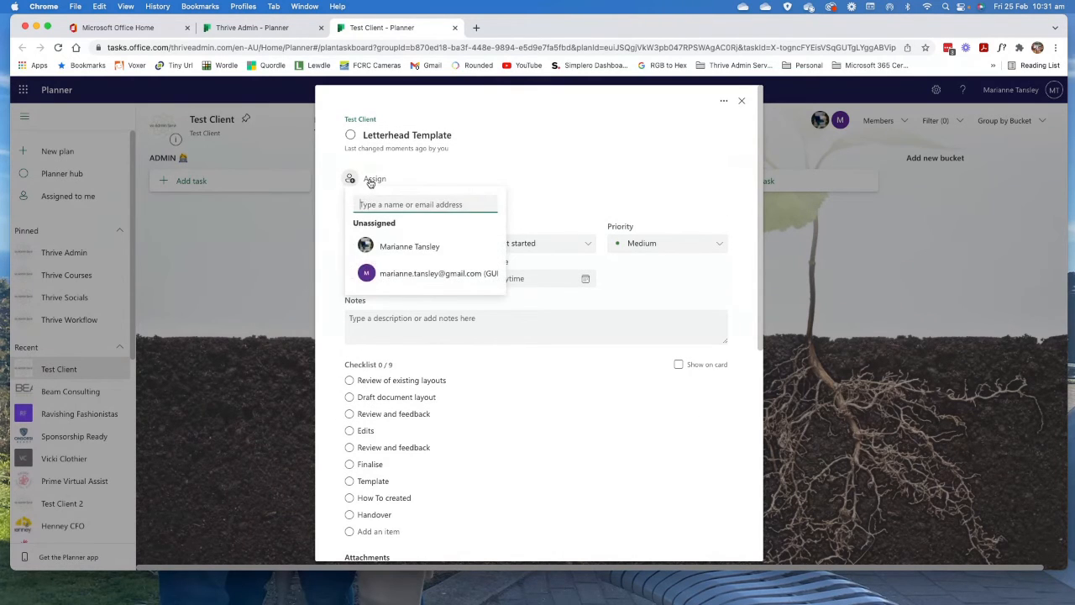
left_click(417, 247)
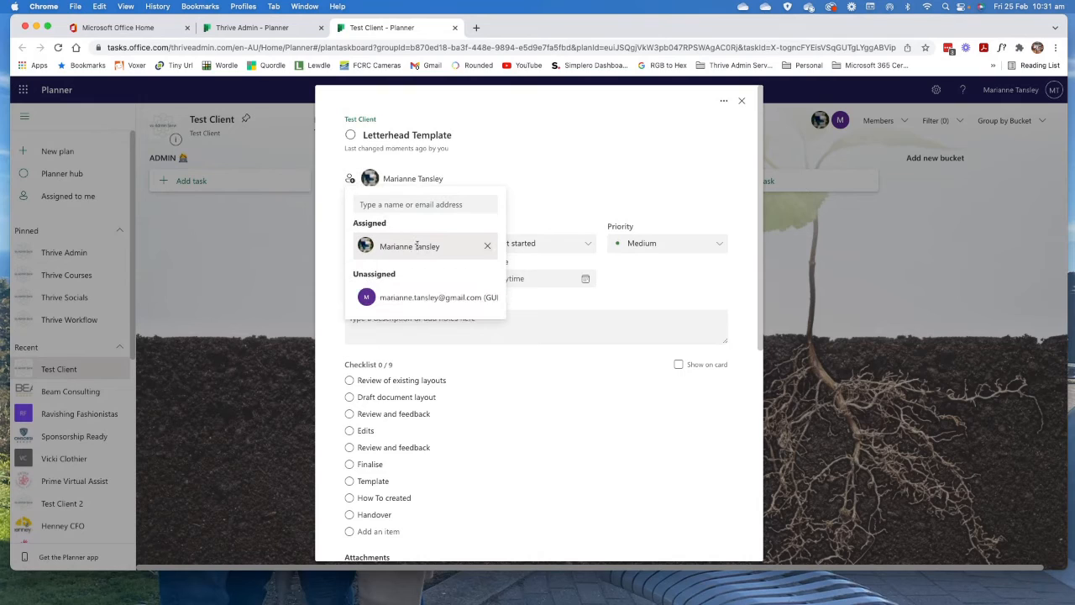
Rename the Pink label of the Test Client plan to Not Yet Started.
left_click(385, 203)
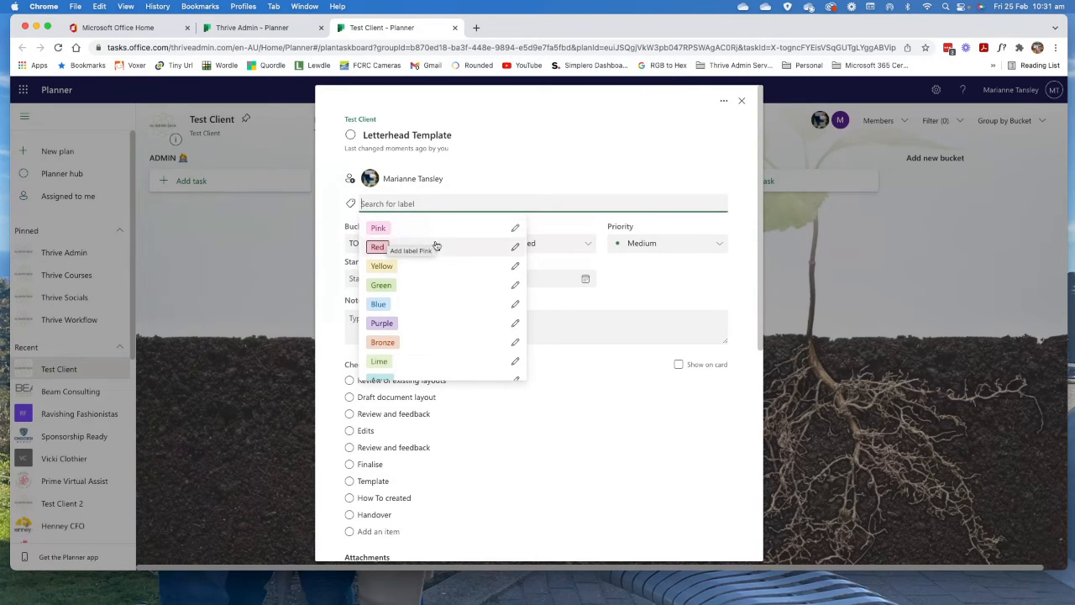
left_click(515, 229)
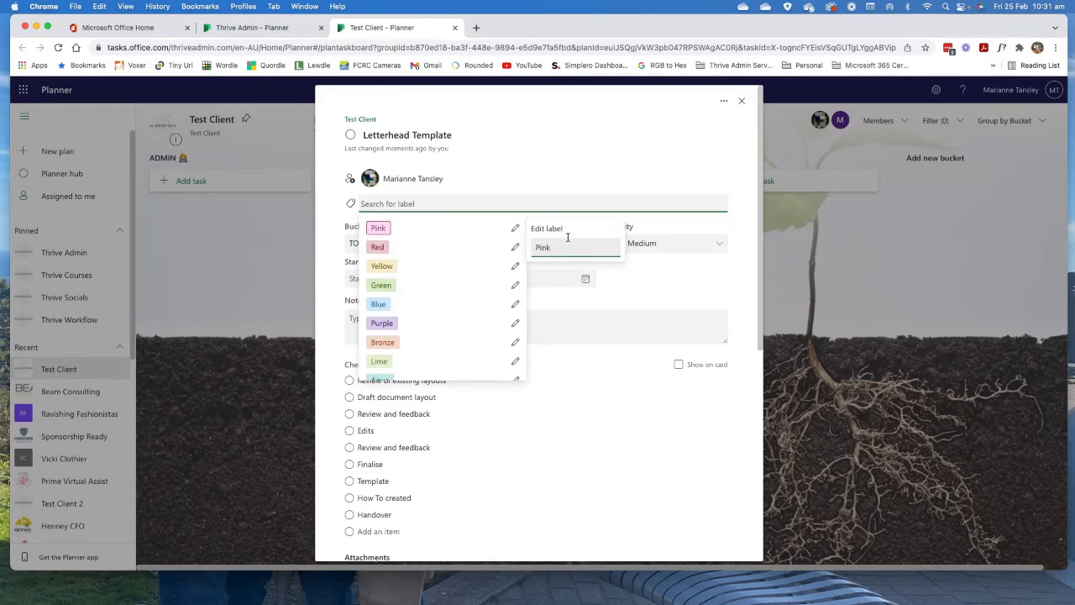
key("BackSpace")
key("BackSpace")
key("BackSpace")
key("BackSpace")
type("Not Yet Started")
key("Return")
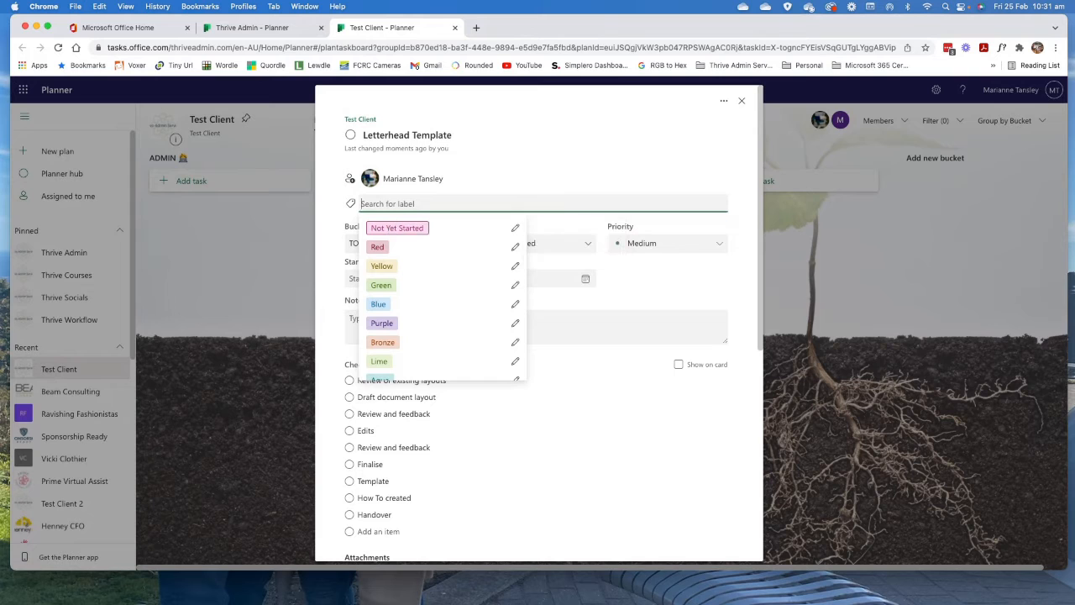
Rename the Red label to Overdue.
left_click(516, 249)
key("BackSpace")
key("BackSpace")
key("BackSpace")
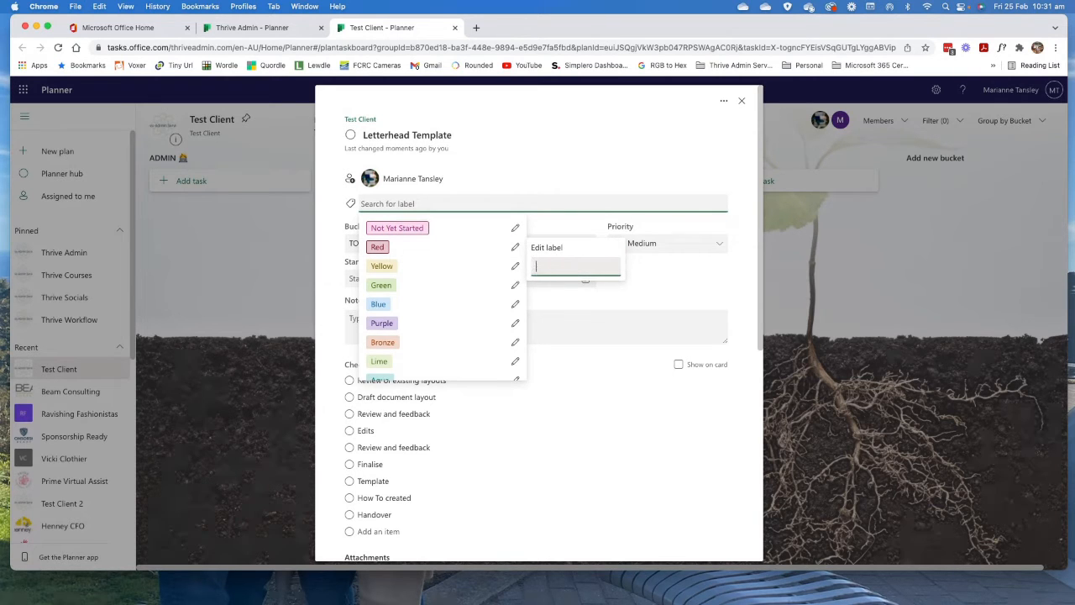
type("Oved")
key("BackSpace")
type("rdue")
key("Return")
Rename the Yellow label to In Progress.
left_click(515, 266)
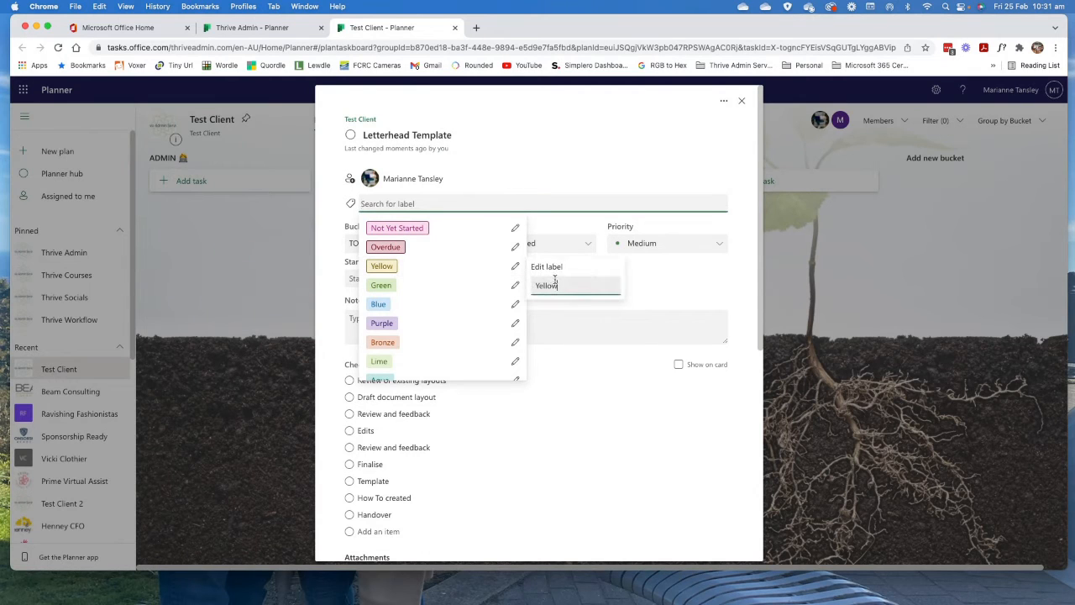
key("BackSpace")
key("BackSpace")
key("BackSpace")
key("BackSpace")
key("BackSpace")
key("BackSpace")
type("In Progress")
key("Return")
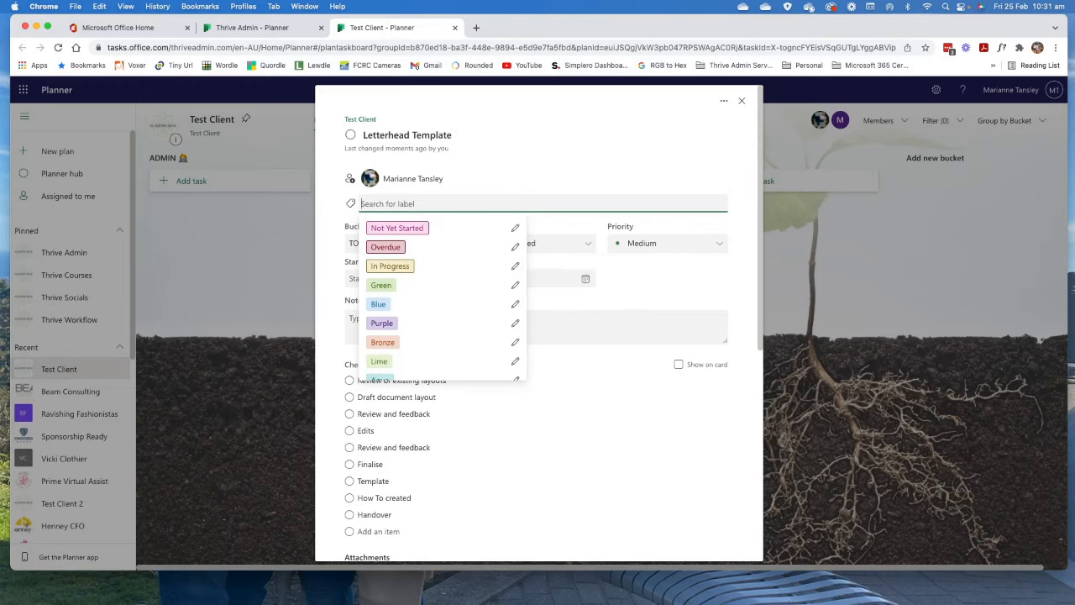
Rename the Green label to Completed.
left_click(516, 289)
key("BackSpace")
key("BackSpace")
key("BackSpace")
key("BackSpace")
key("BackSpace")
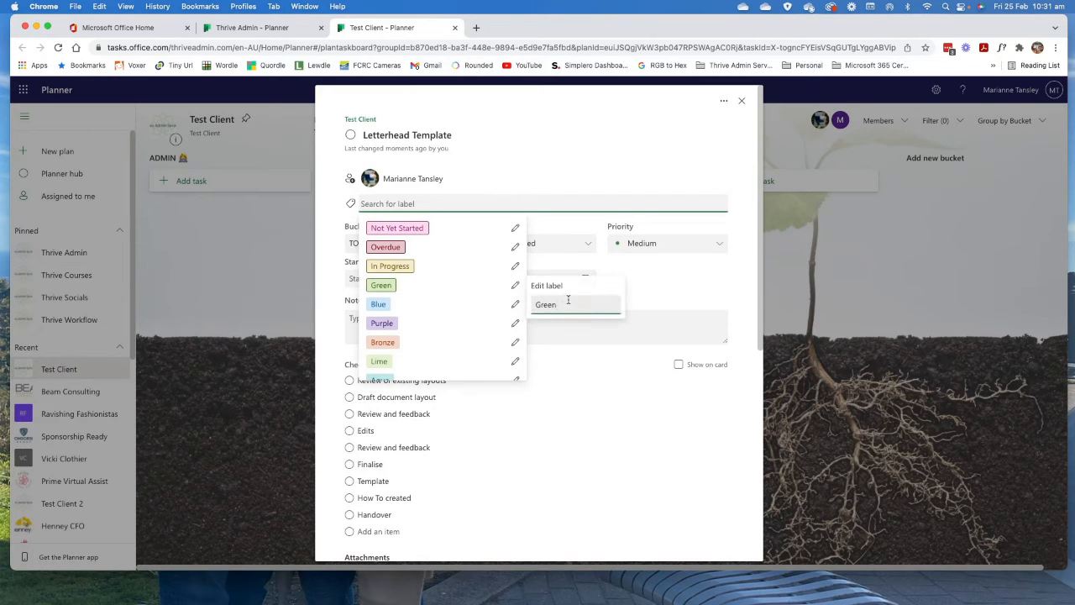
type("Completed")
key("Return")
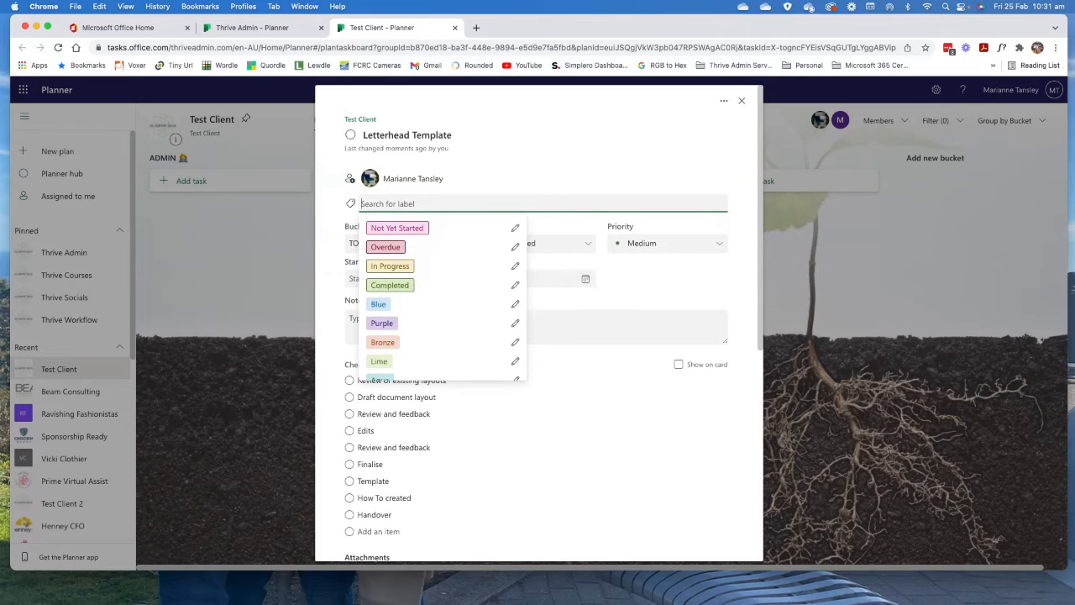
Apply the Not Yet Started label to the Letterhead Template task and look through its priority options.
left_click(397, 228)
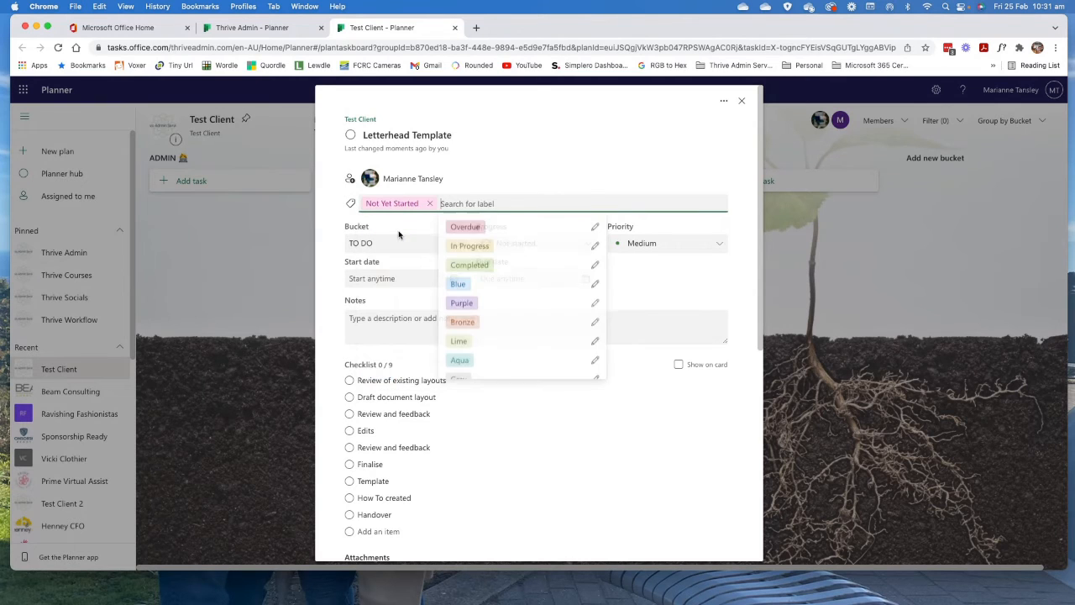
left_click(562, 158)
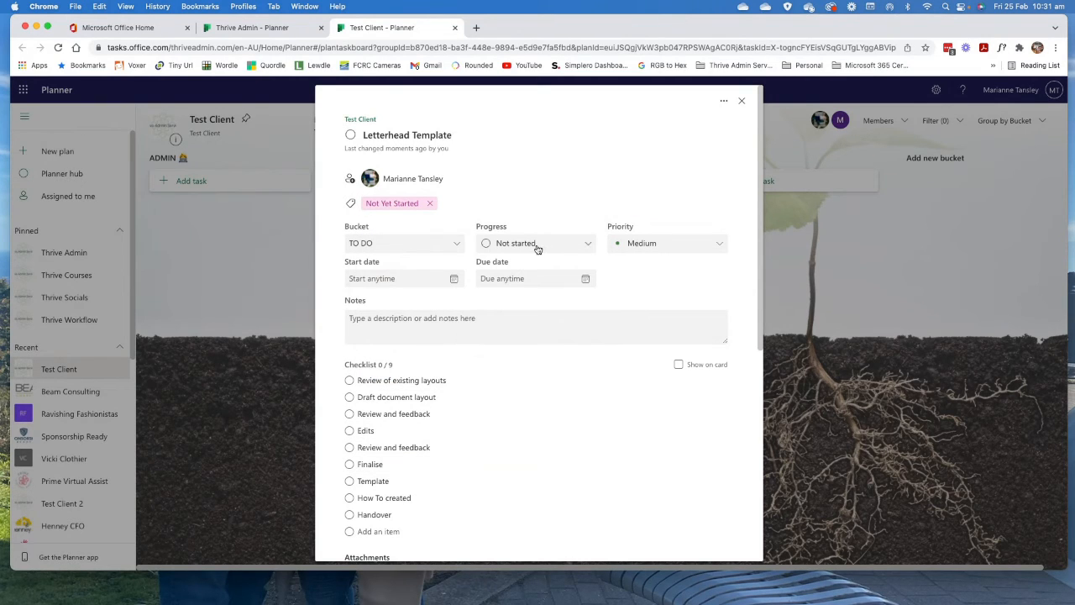
left_click(683, 246)
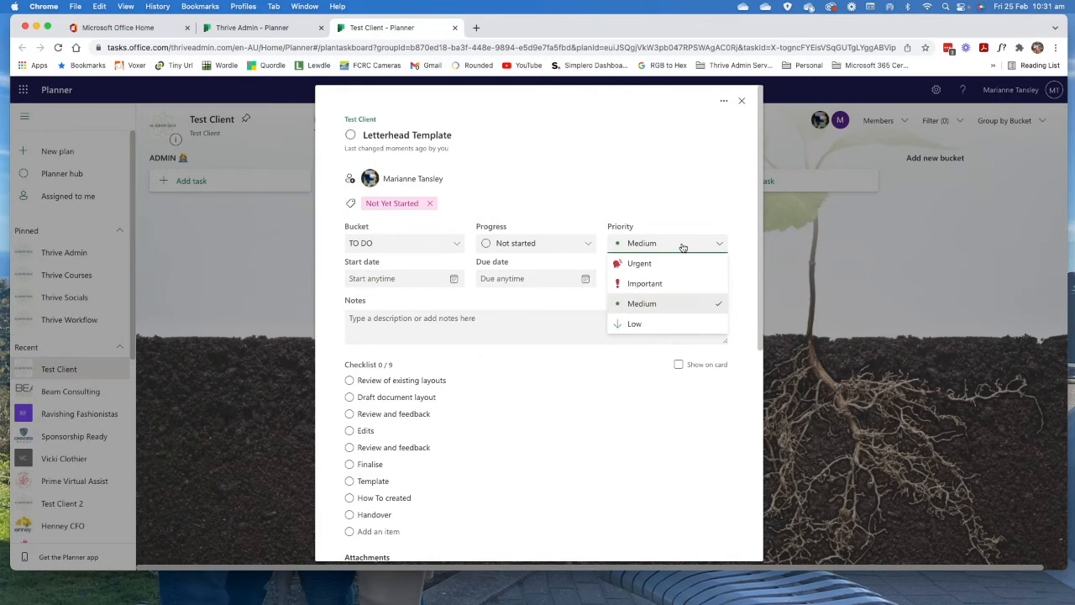
left_click(683, 247)
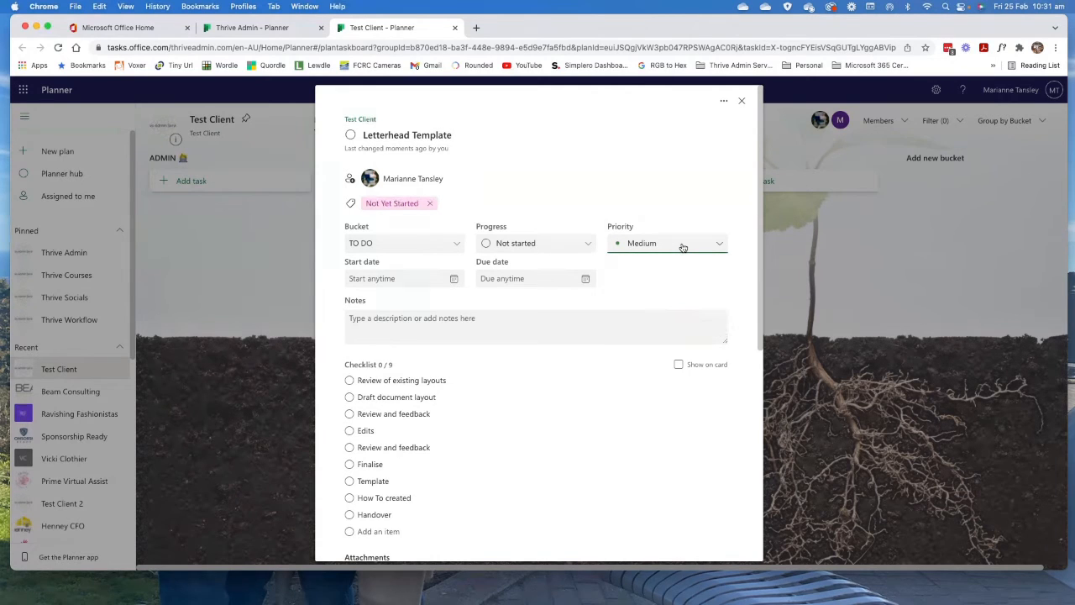
Set the Letterhead Template task's start date to 25/02/2022 and its due date to 11/03/2022.
left_click(452, 281)
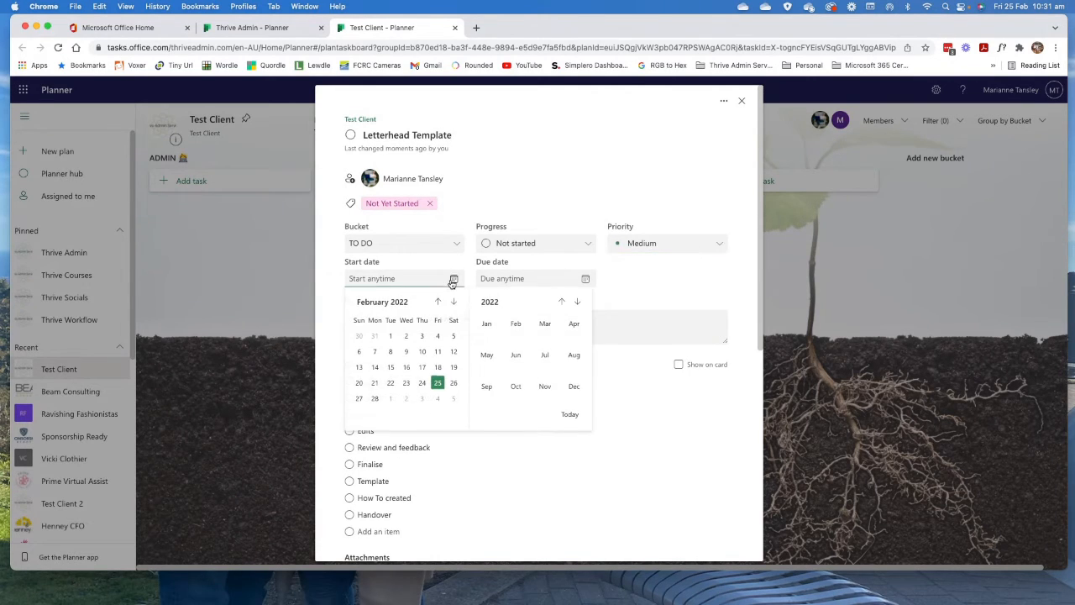
left_click(436, 390)
left_click(586, 279)
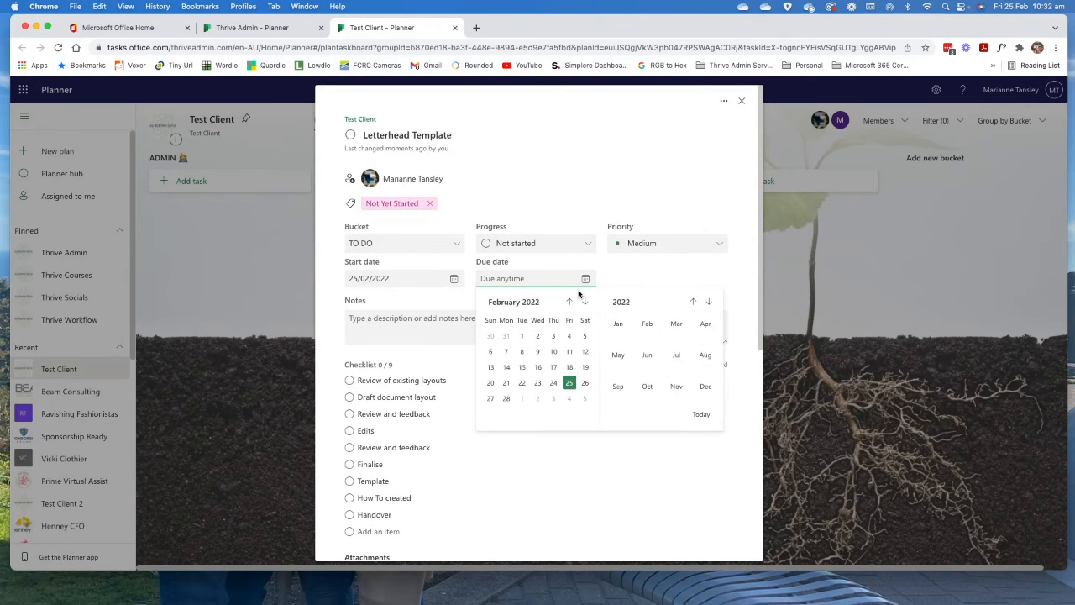
left_click(586, 303)
left_click(553, 351)
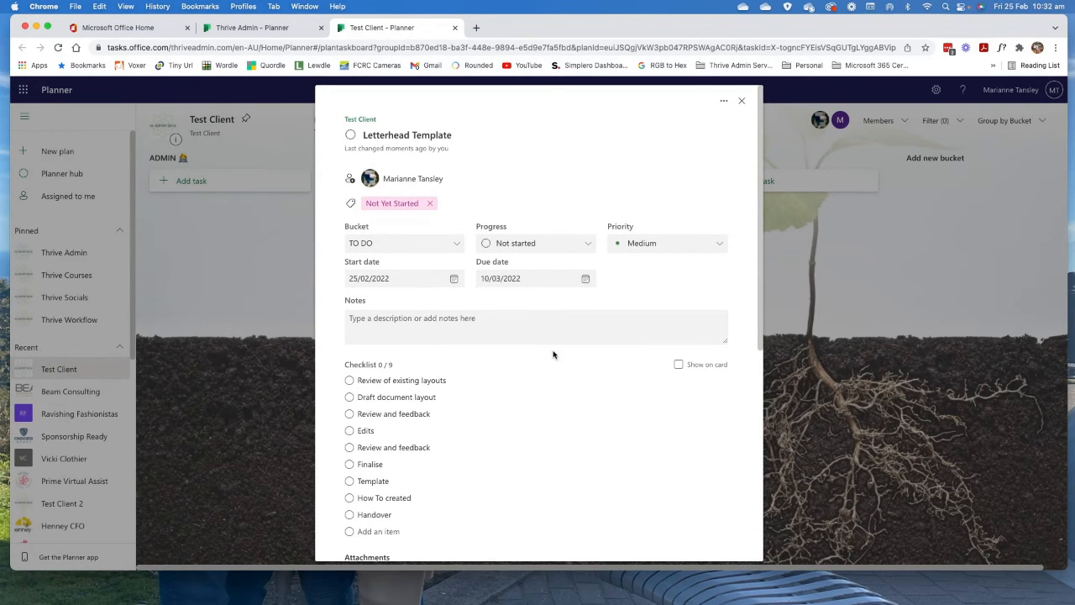
left_click(585, 279)
left_click(570, 353)
Enter "Test Client letterhead - 3 page standard" as the first line of the task's notes.
left_click(412, 323)
type("Client")
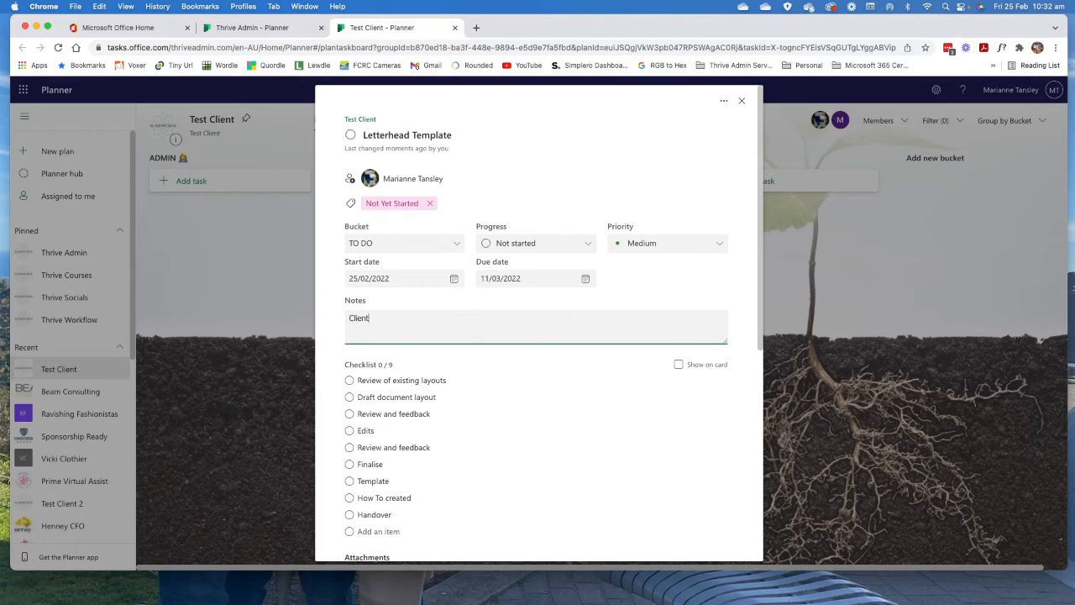
key("BackSpace")
key("BackSpace")
key("BackSpace")
type("Test Client letterhead - 3 page")
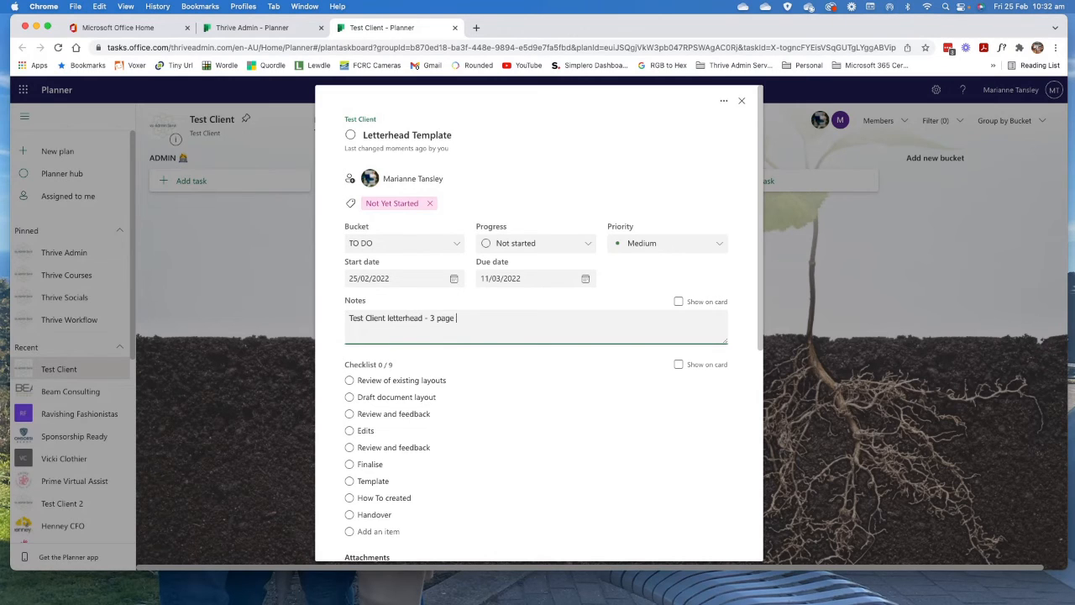
type("sstandard")
key("Return")
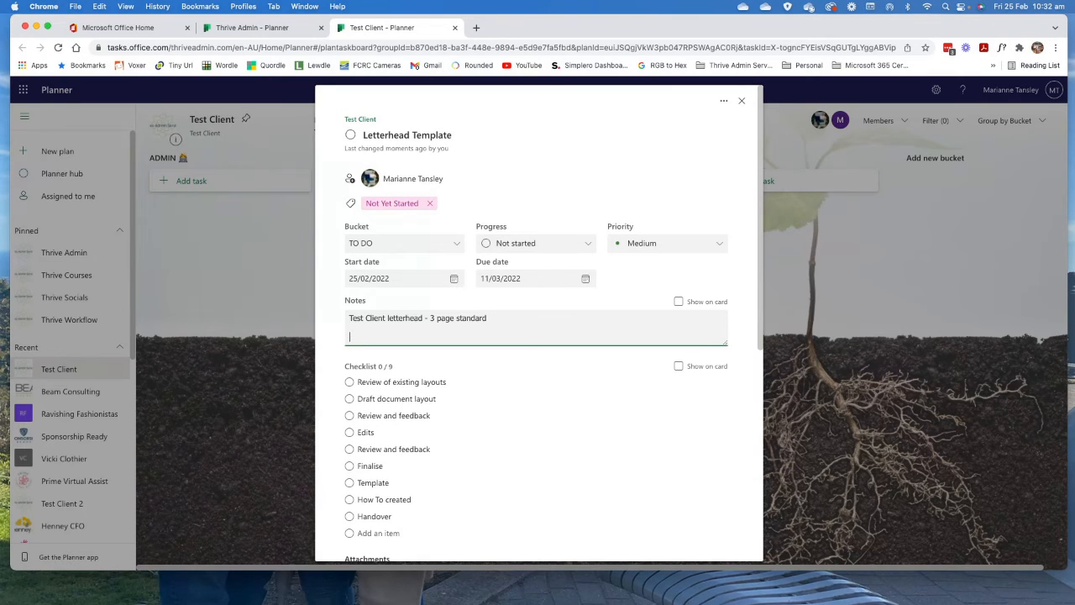
Add the note lines "Headings required:" and, after a blank gap, "Font - Arial 10pt, 6pt spacing.".
type("Headings required:")
key("Return")
key("Return")
key("Return")
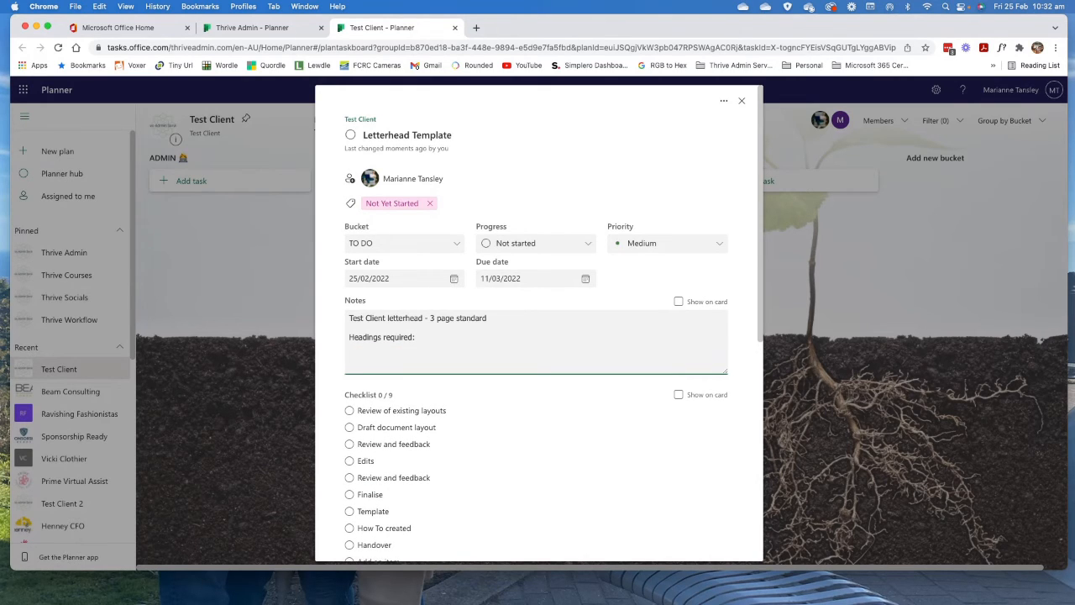
type("Font - Arial 10pt, 6pt spacing.")
Attach Planner - Document Template.png from the 00 Planner folder of the team files and close the task details.
scroll(409, 345, "down", 2)
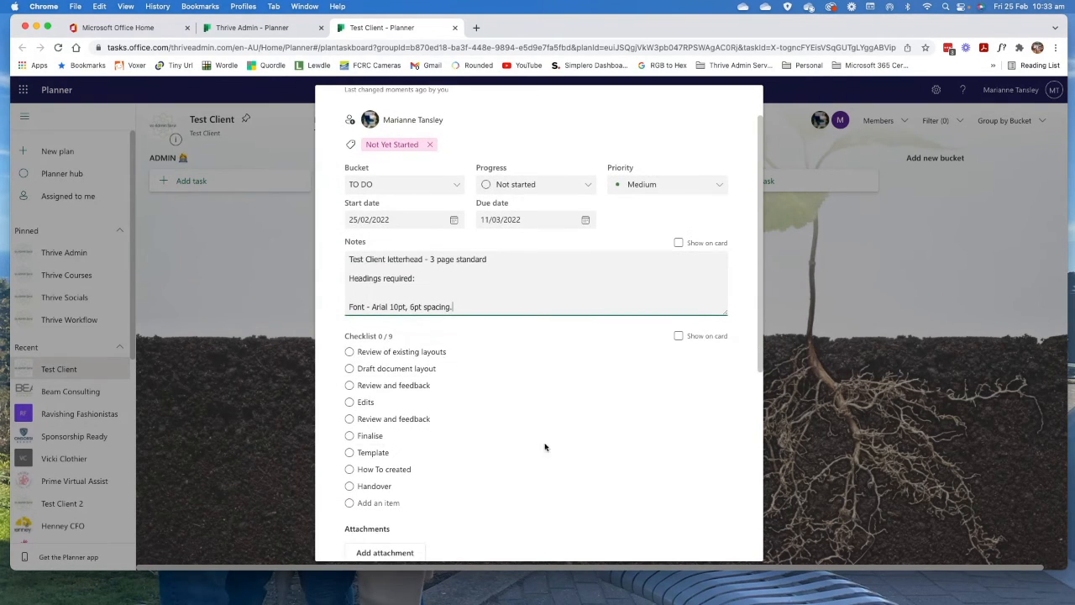
scroll(532, 374, "down", 1)
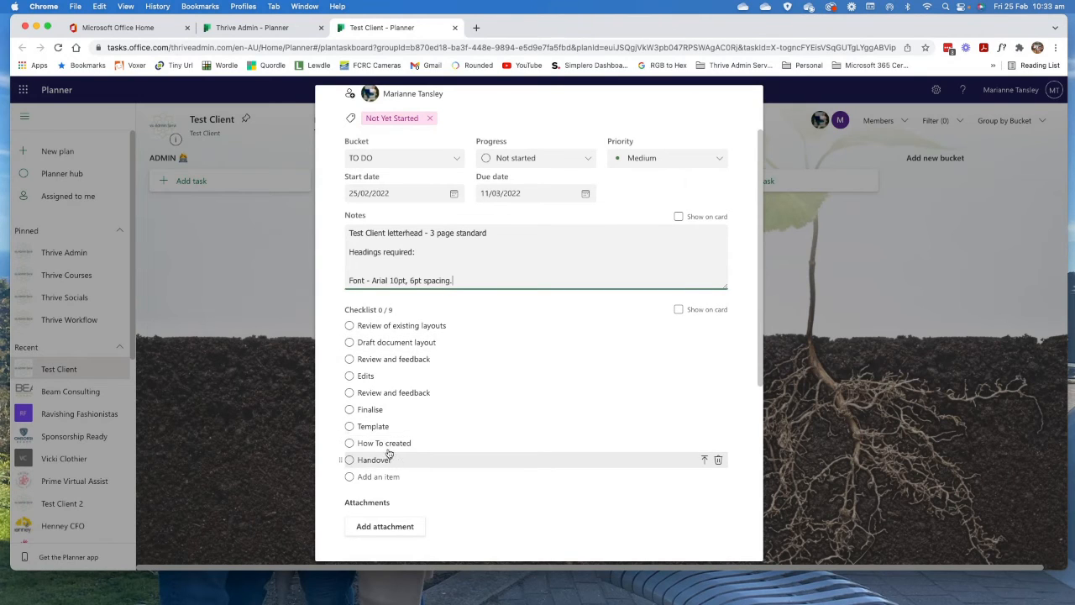
scroll(439, 454, "down", 2)
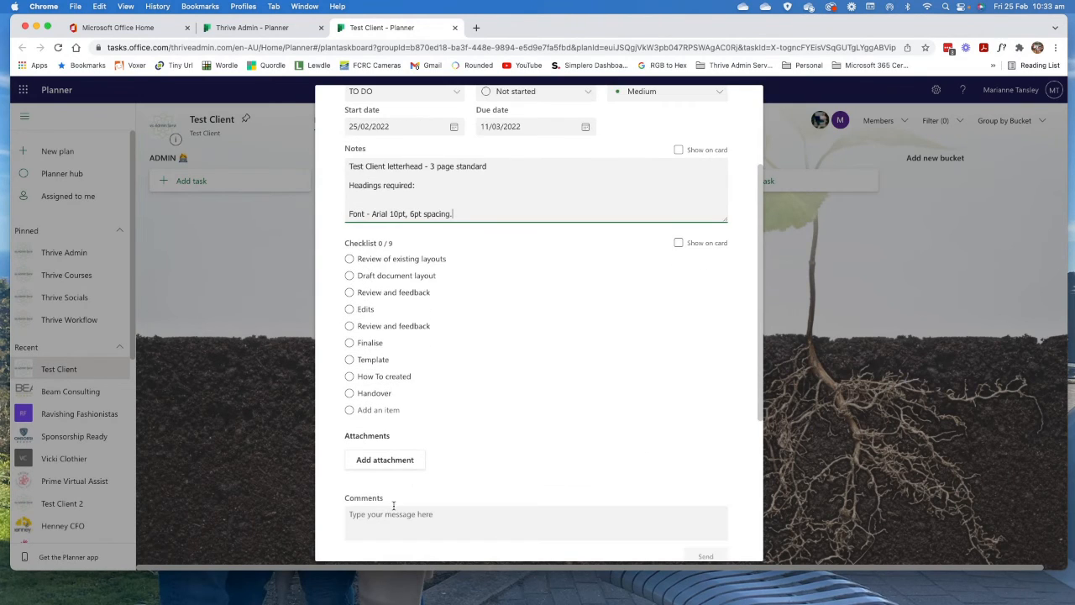
left_click(375, 461)
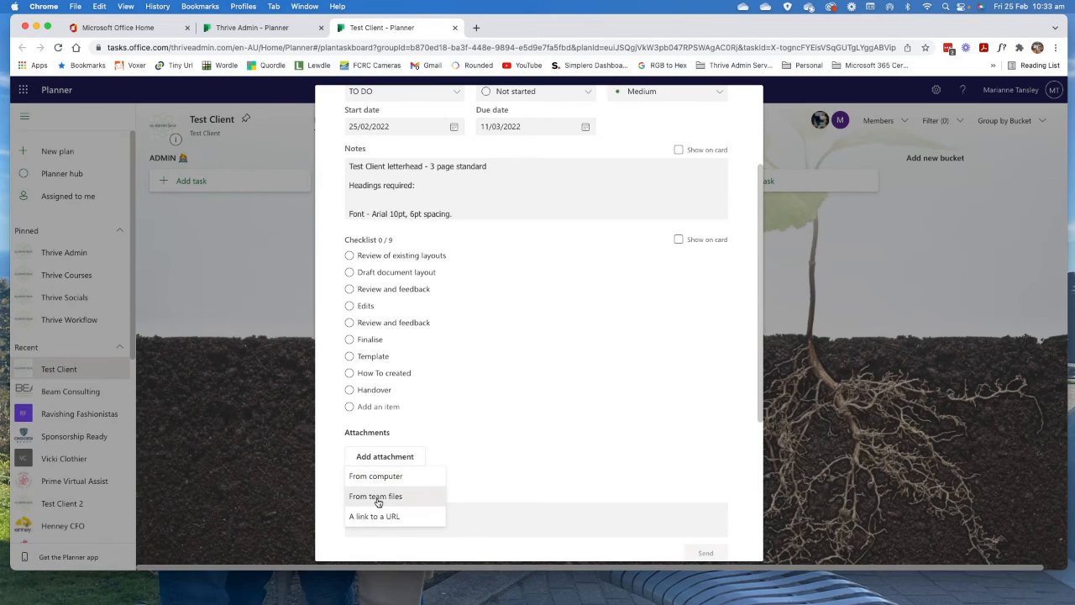
left_click(378, 498)
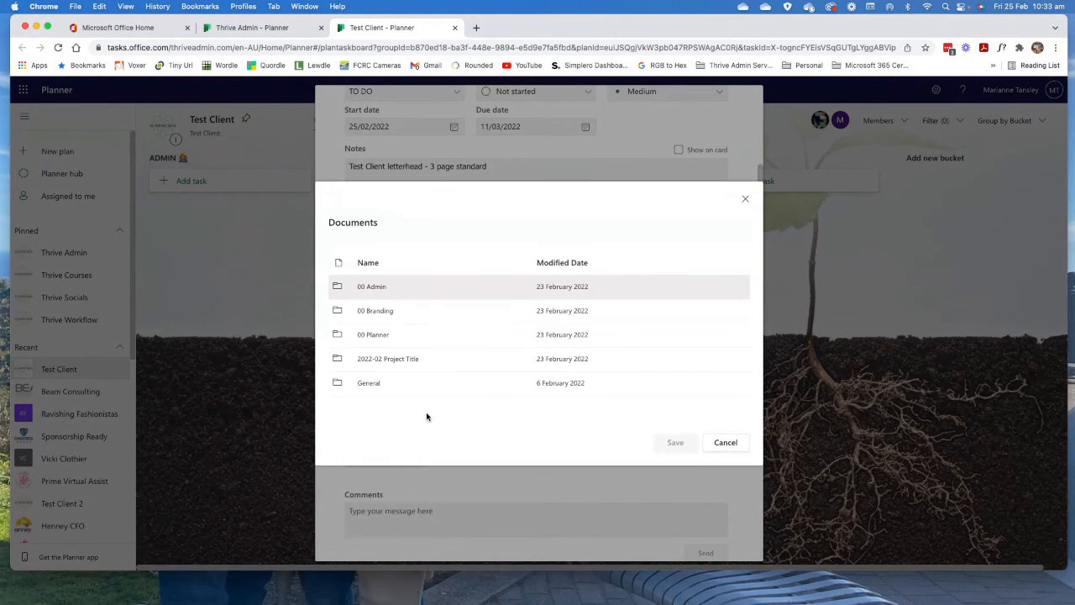
left_click(373, 339)
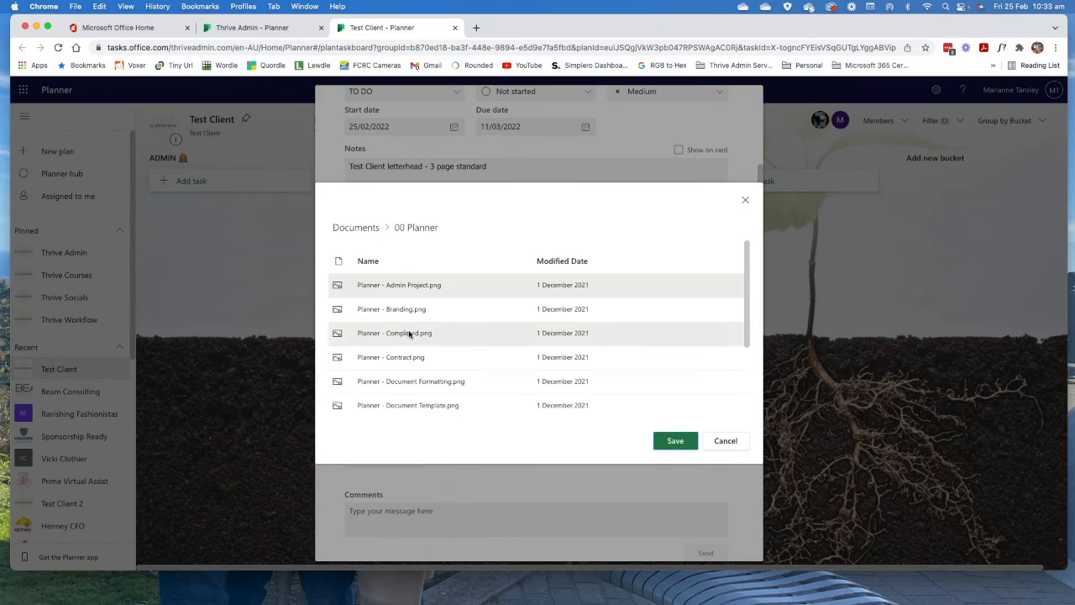
scroll(403, 412, "down", 3)
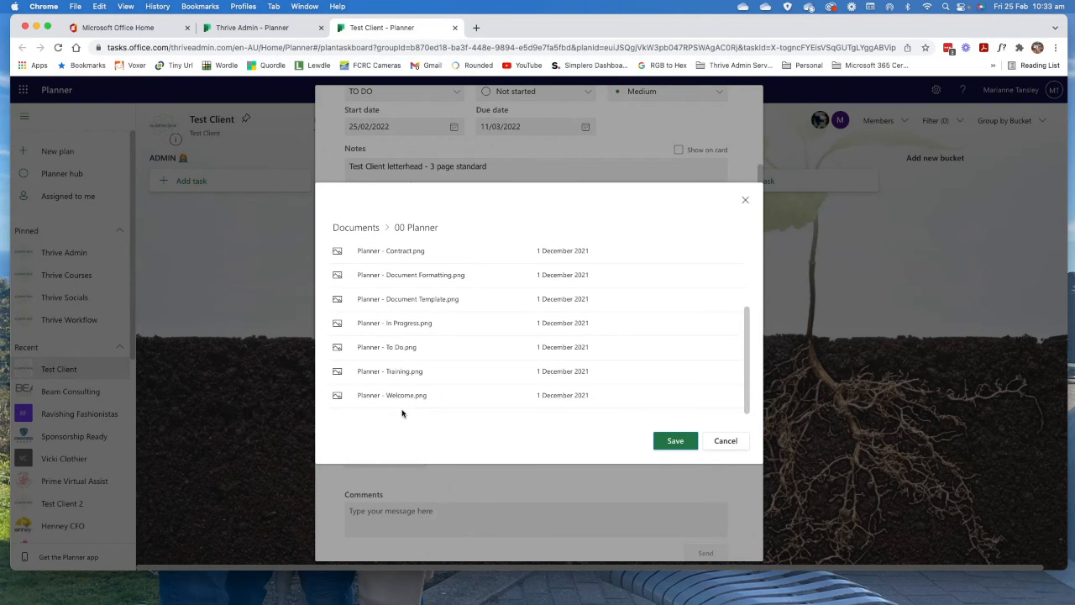
left_click(402, 299)
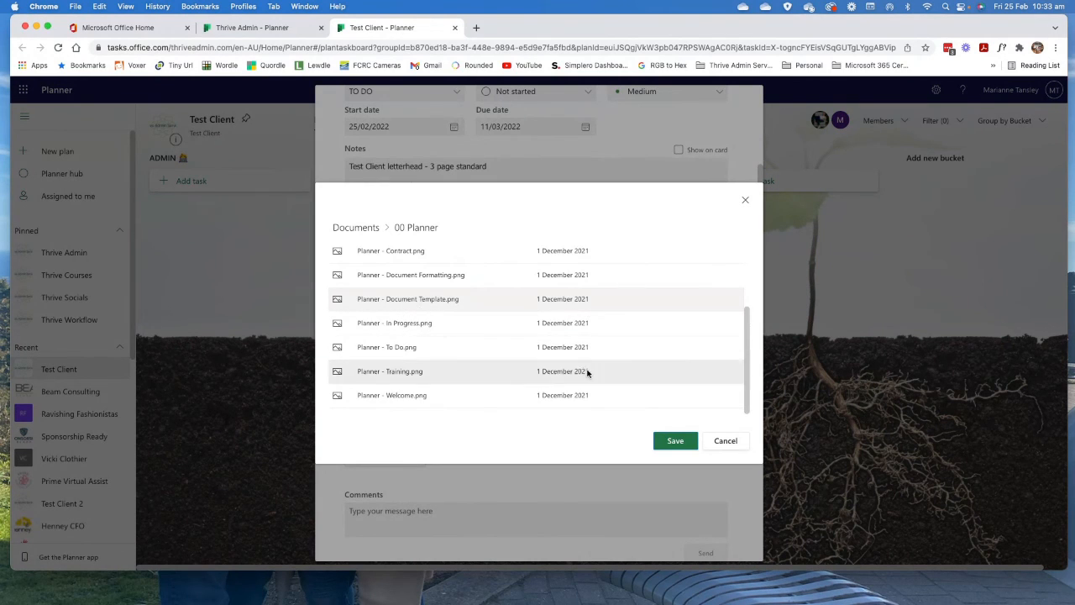
left_click(674, 443)
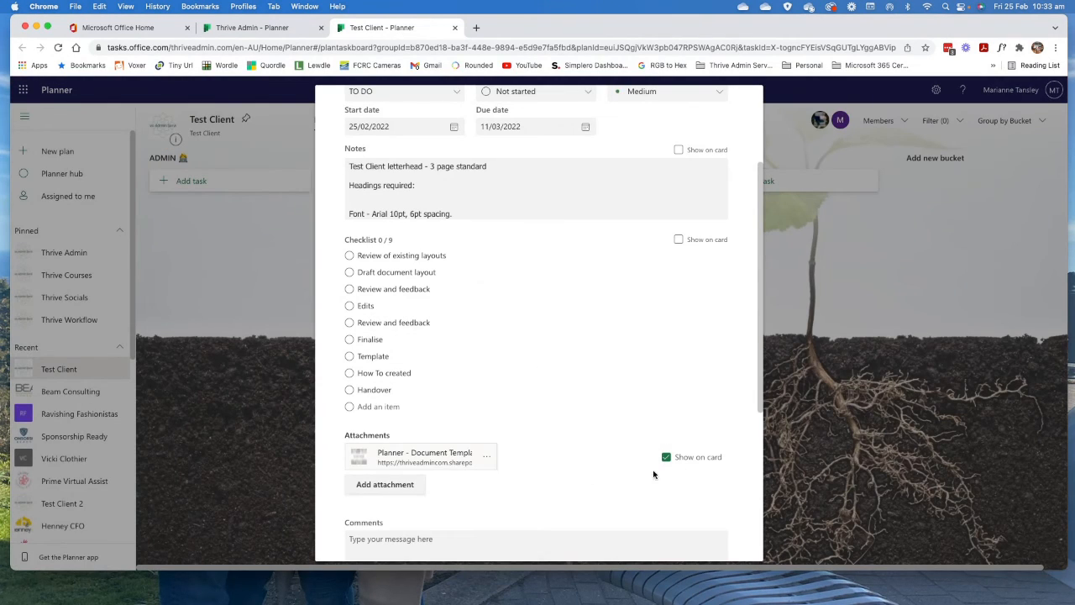
scroll(594, 293, "up", 4)
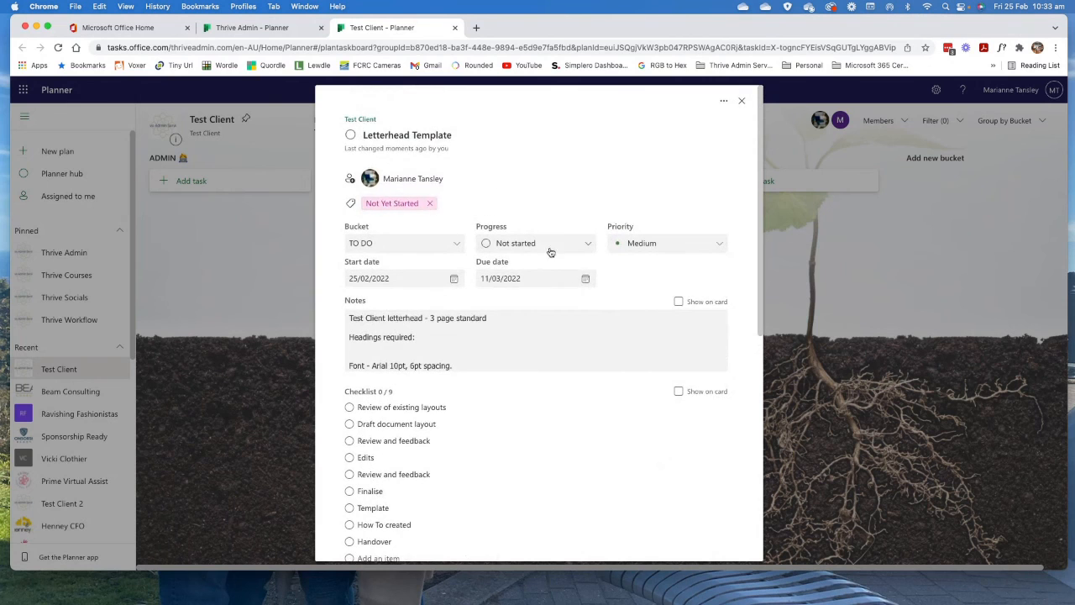
left_click(742, 100)
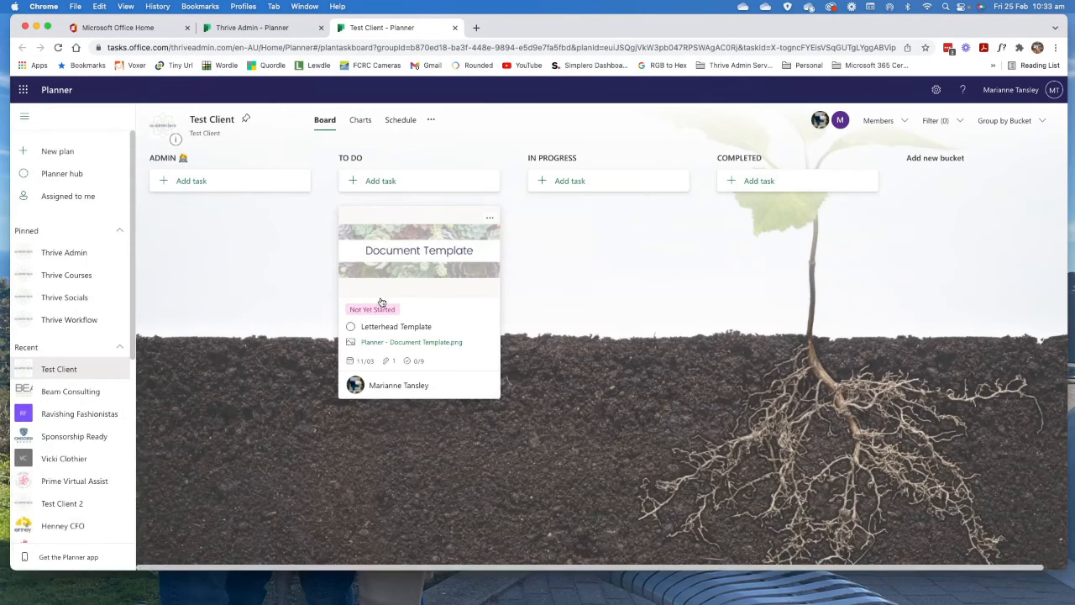